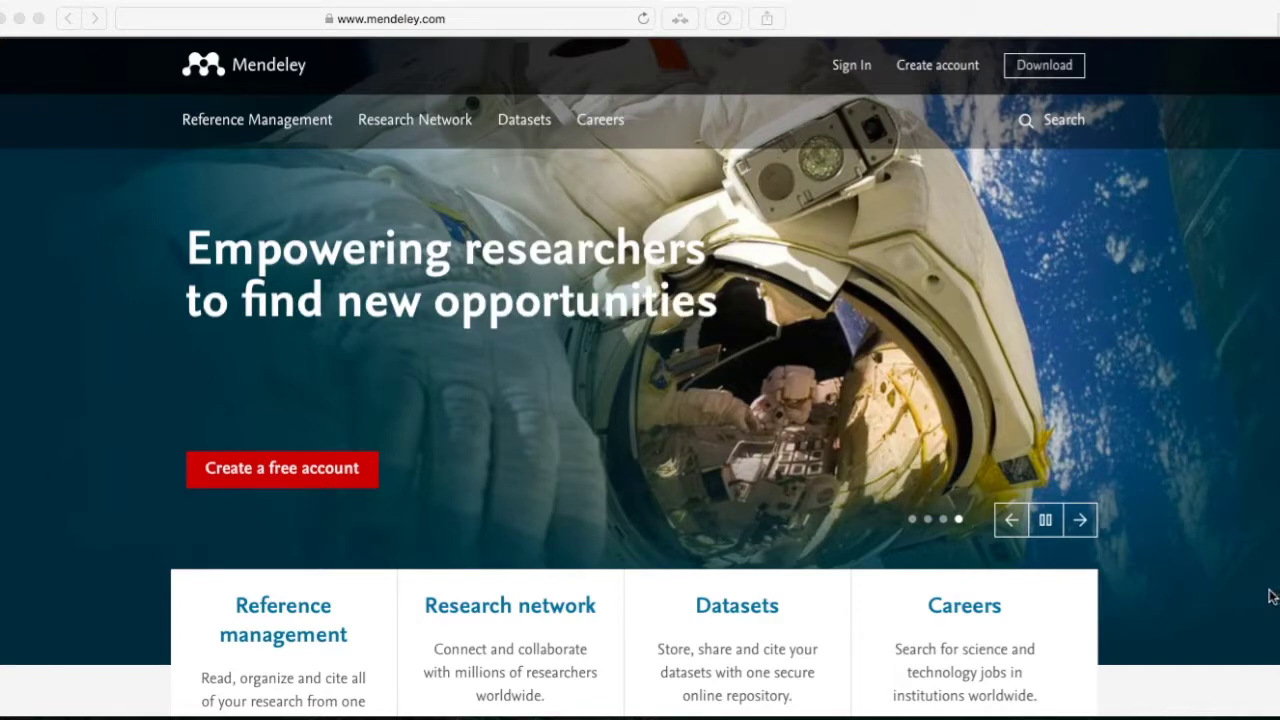
# Step: Switch to Mendeley Desktop and look over the library's folders and groups
pyautogui.click(892, 27)
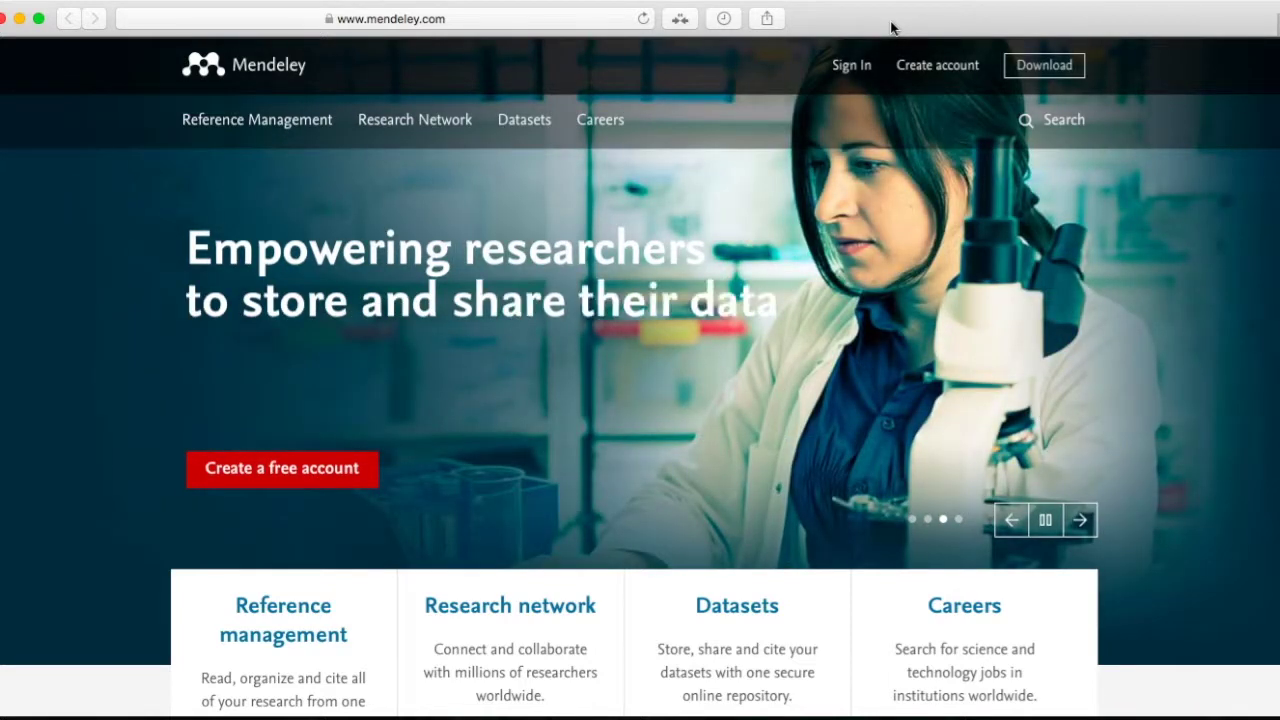
pyautogui.press('super+Tab')
pyautogui.press('super+Tab')
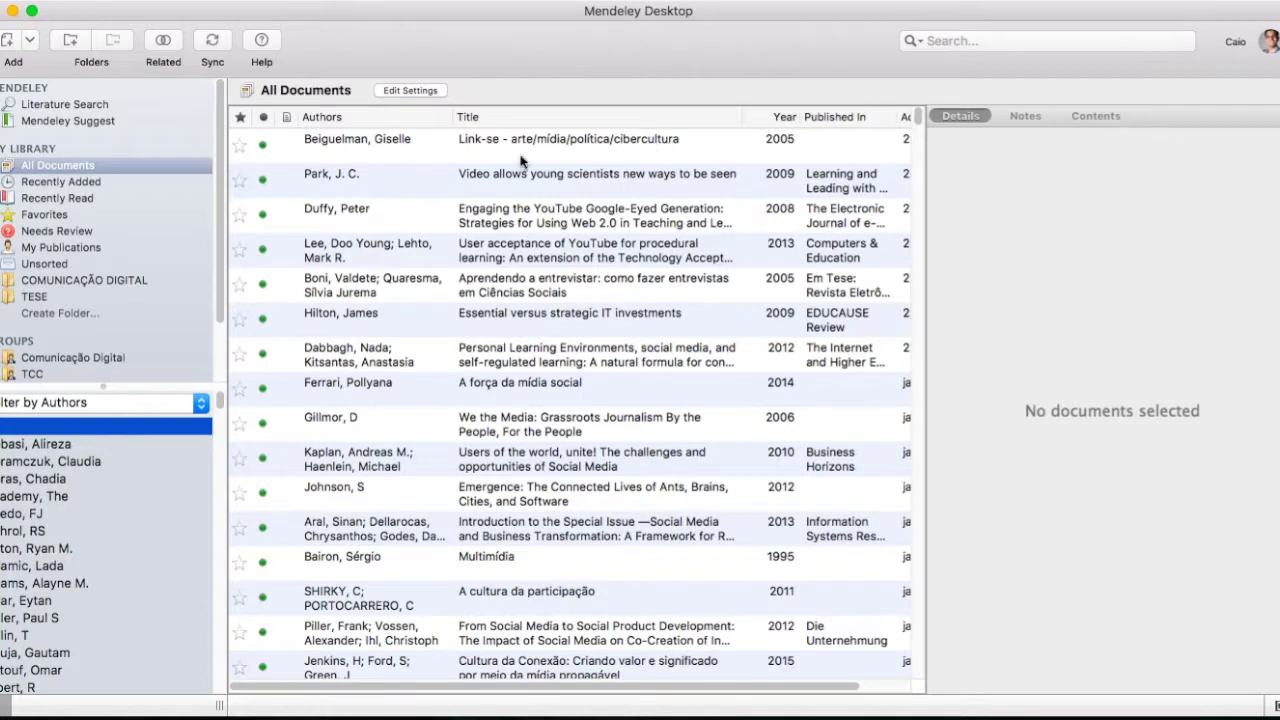
pyautogui.scroll(-3, 221, 213)
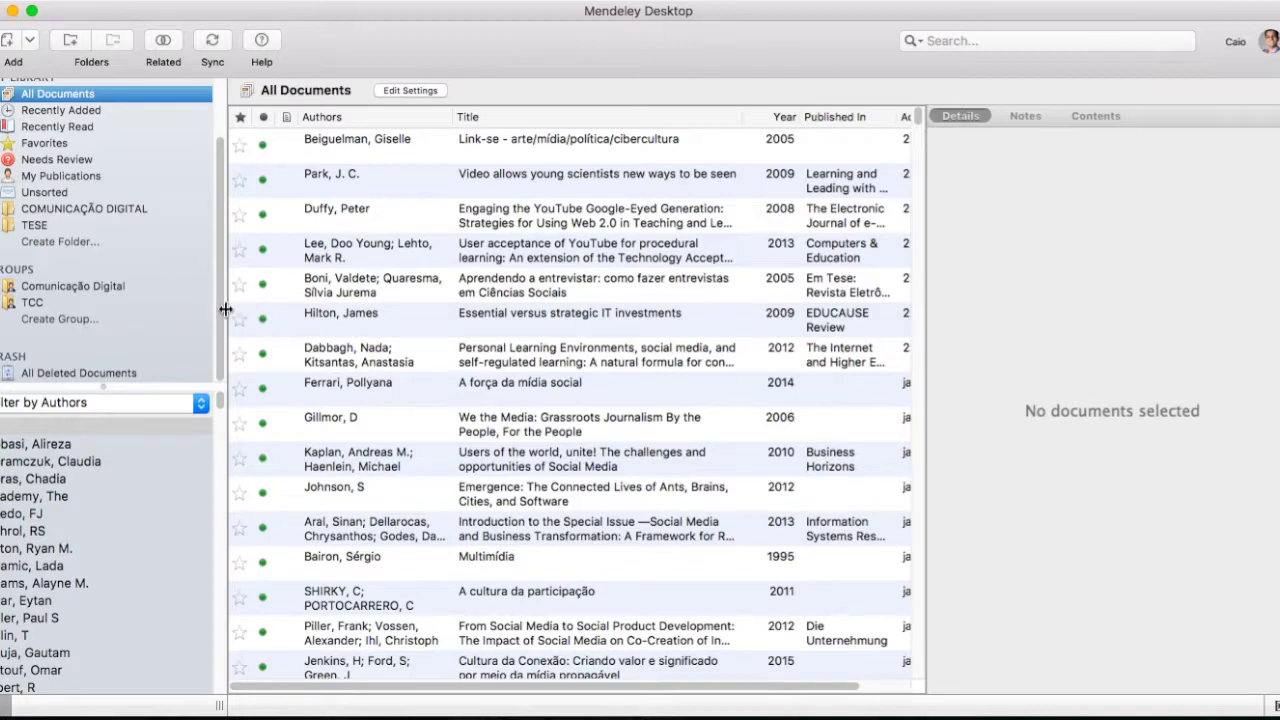
pyautogui.moveTo(220, 323); pyautogui.dragTo(220, 255)
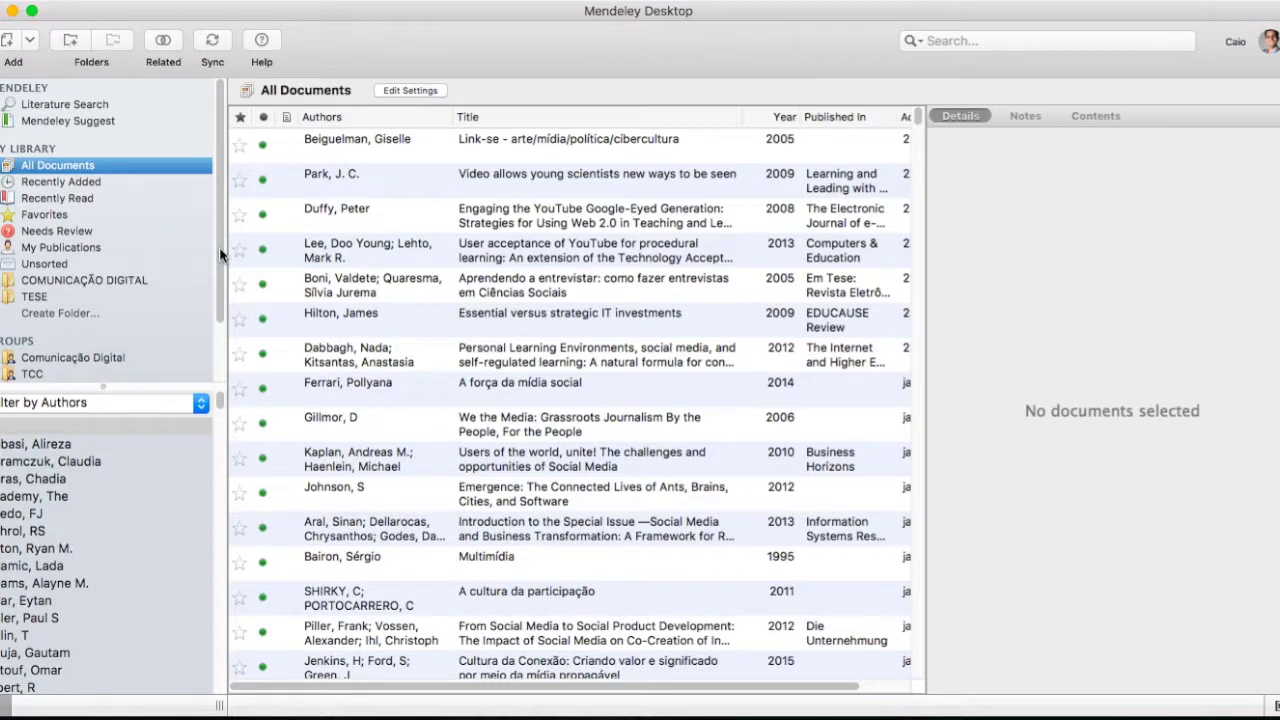
# Step: Open a blank manual entry for a new document and review the available document types, keeping Journal Article
pyautogui.click(29, 42)
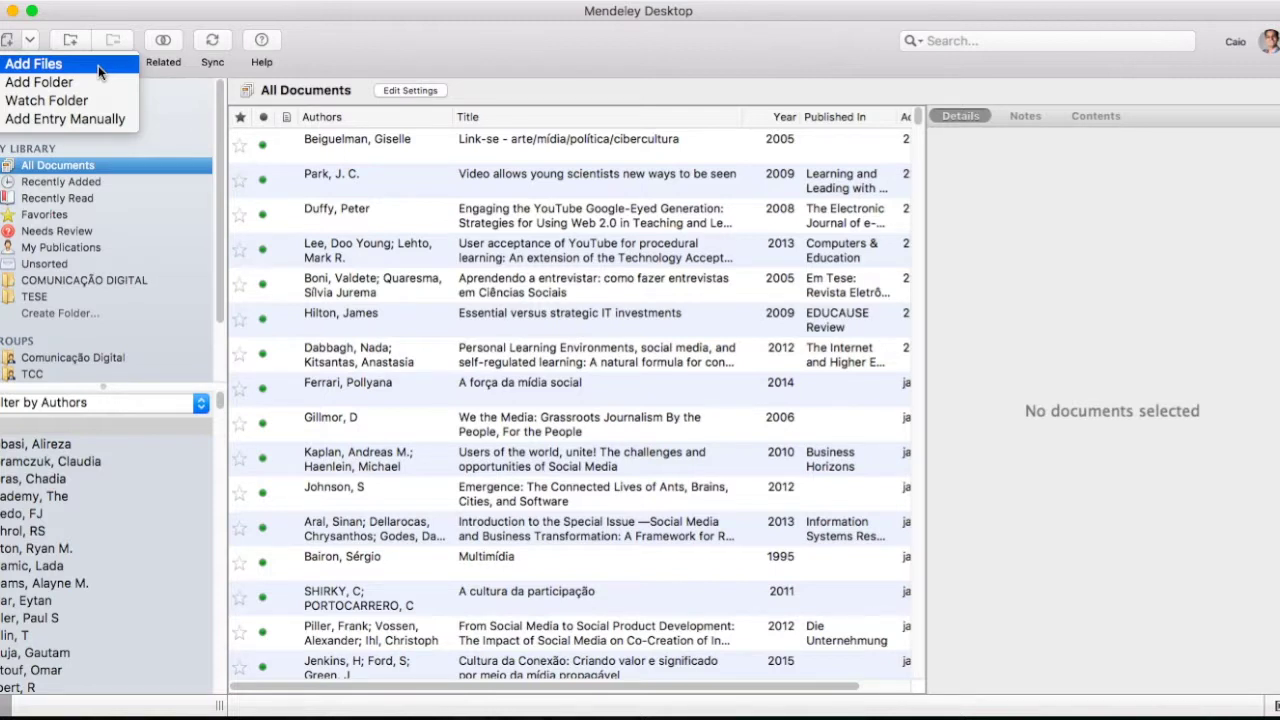
pyautogui.click(61, 119)
pyautogui.moveTo(618, 128); pyautogui.dragTo(548, 149)
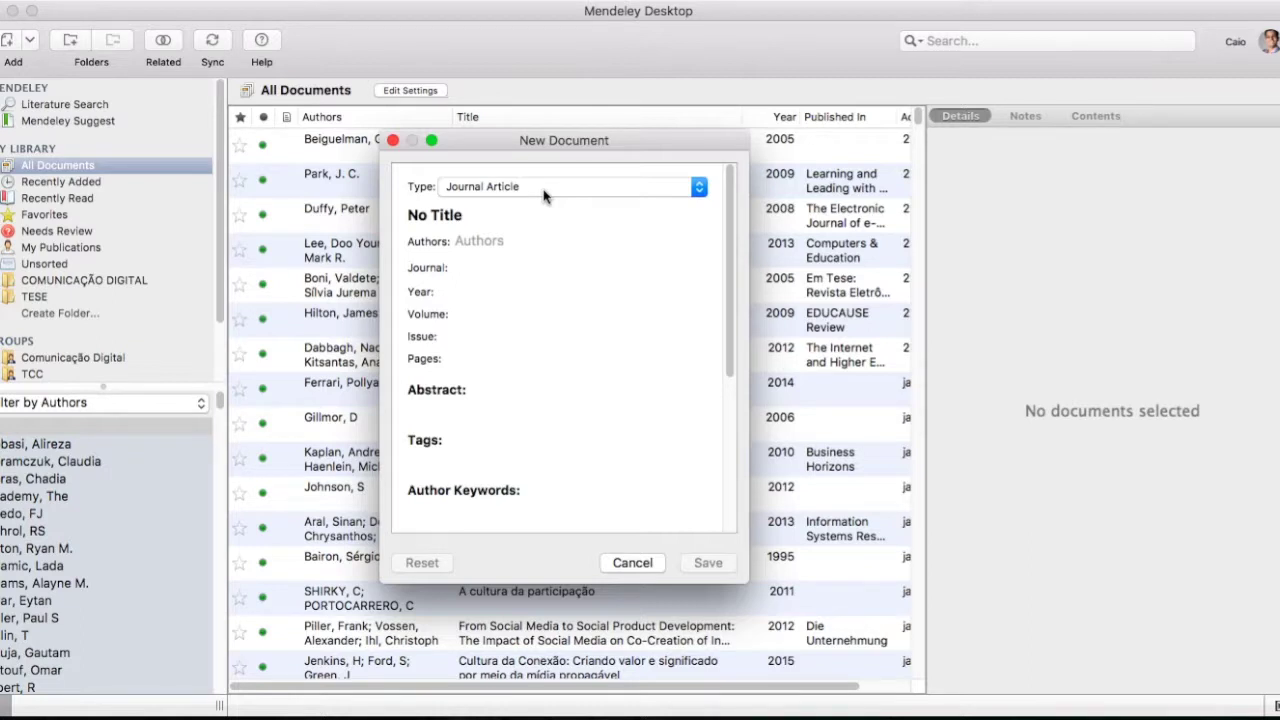
pyautogui.click(545, 190)
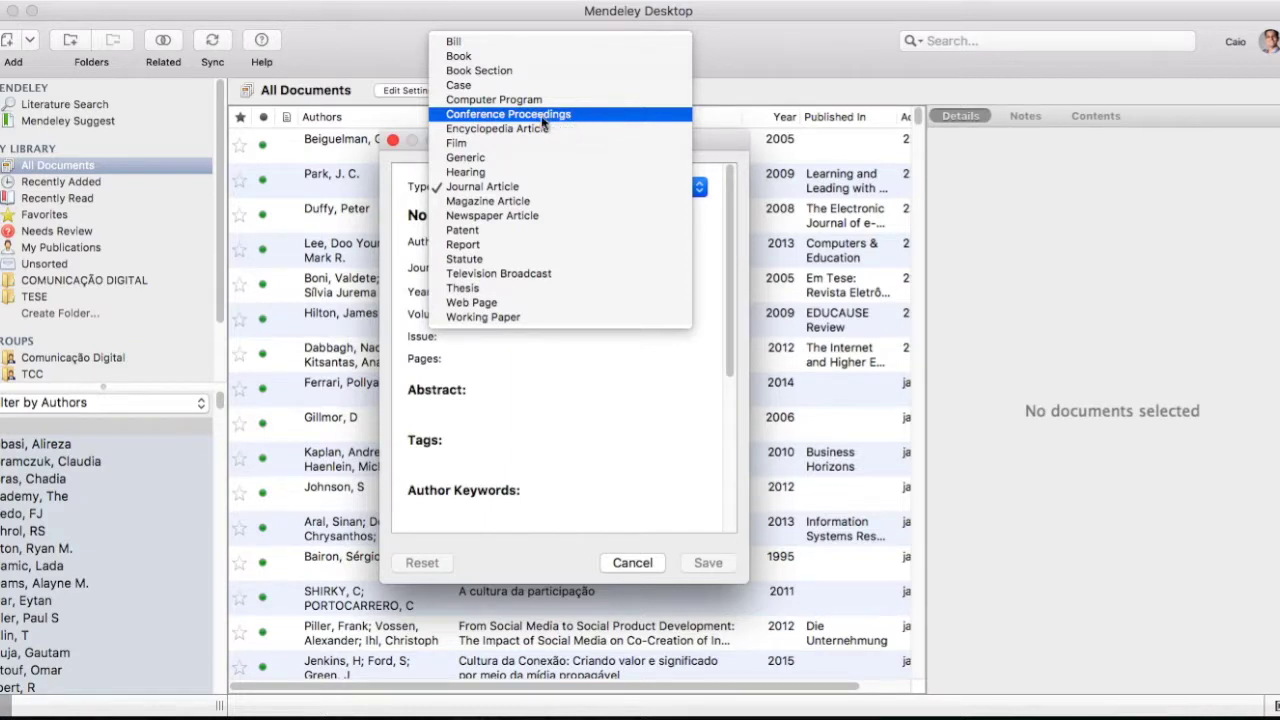
pyautogui.click(527, 190)
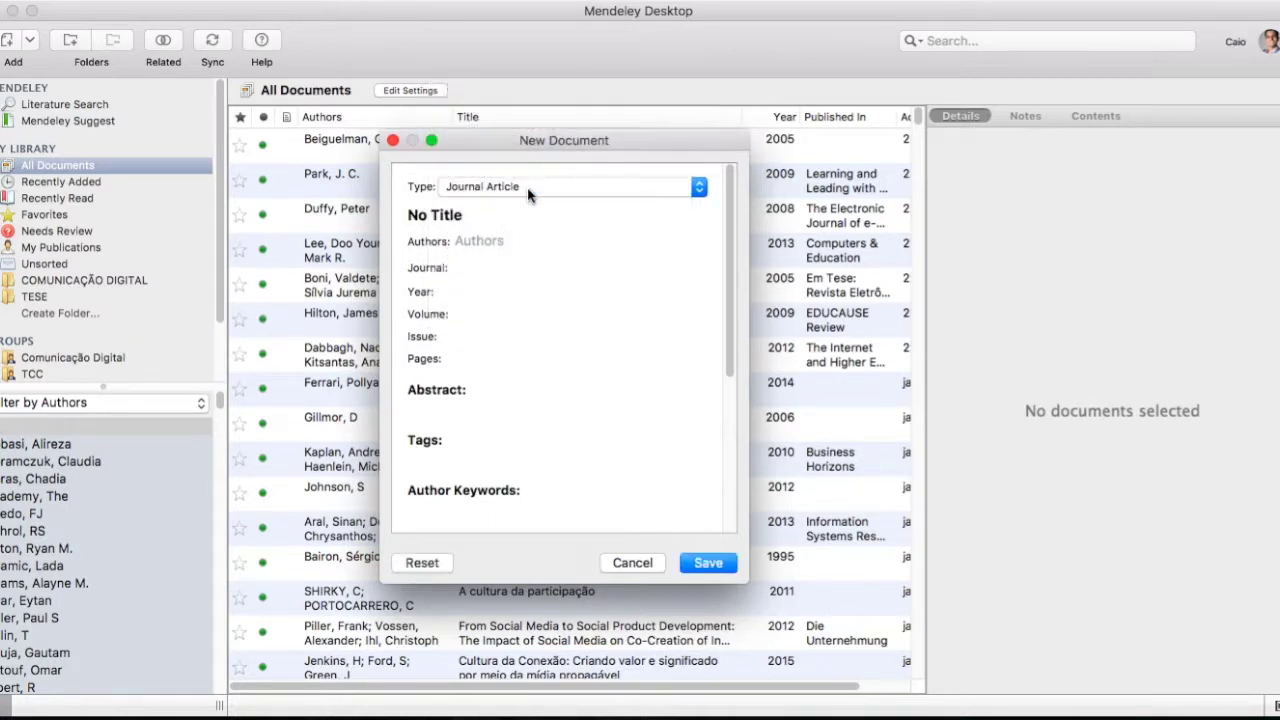
# Step: Go through the new entry's title, authors, journal, year, volume, issue and pages fields without filling them in
pyautogui.click(455, 214)
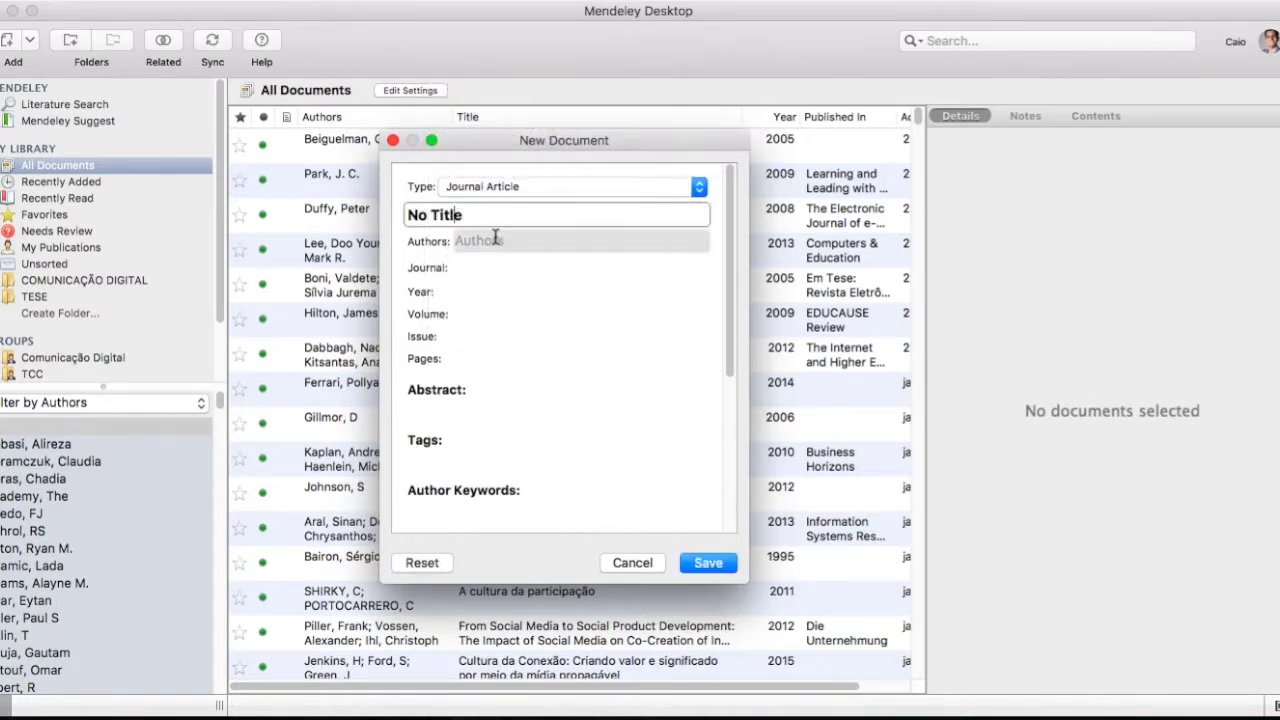
pyautogui.click(489, 240)
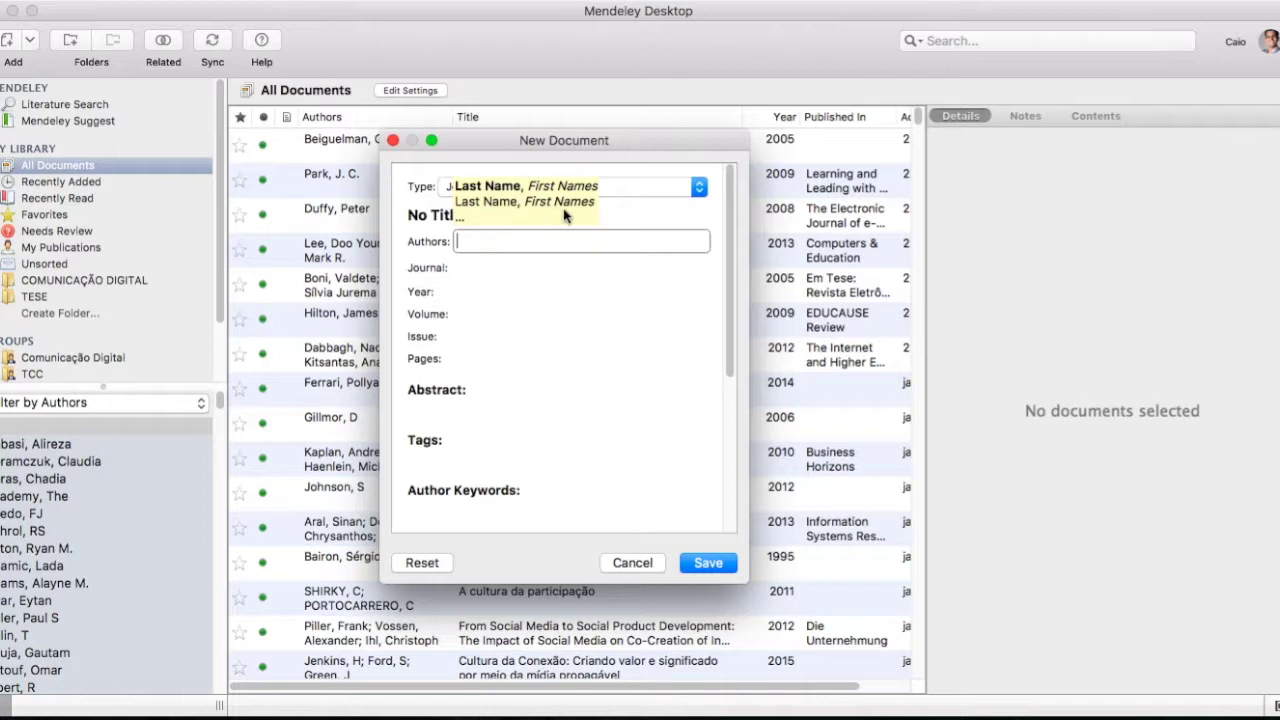
pyautogui.click(486, 269)
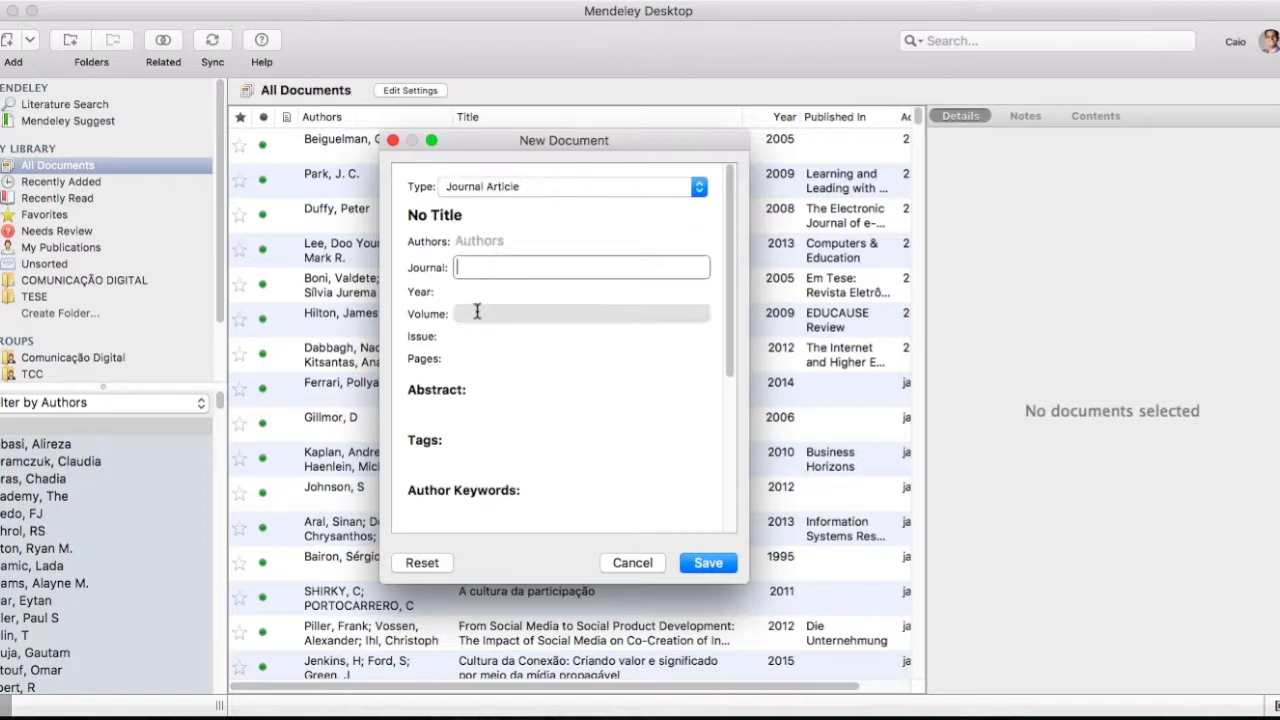
pyautogui.press('Tab')
pyautogui.press('Tab')
pyautogui.click(466, 337)
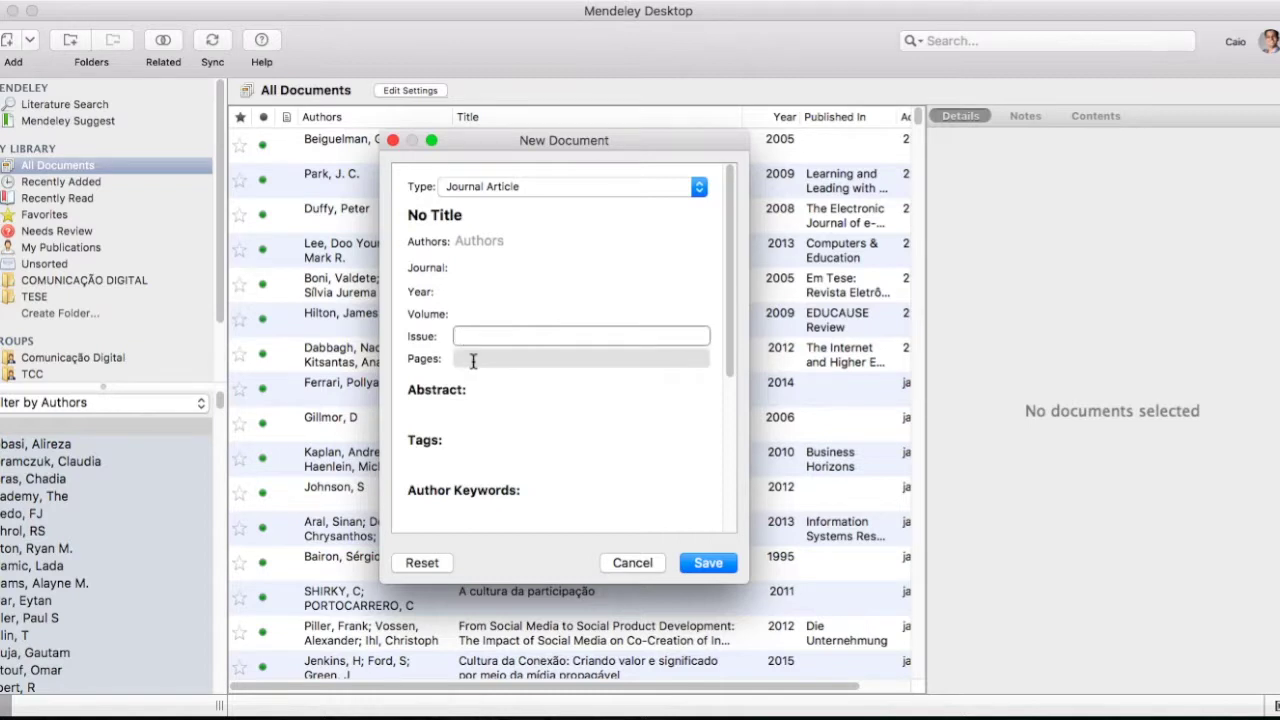
pyautogui.click(473, 364)
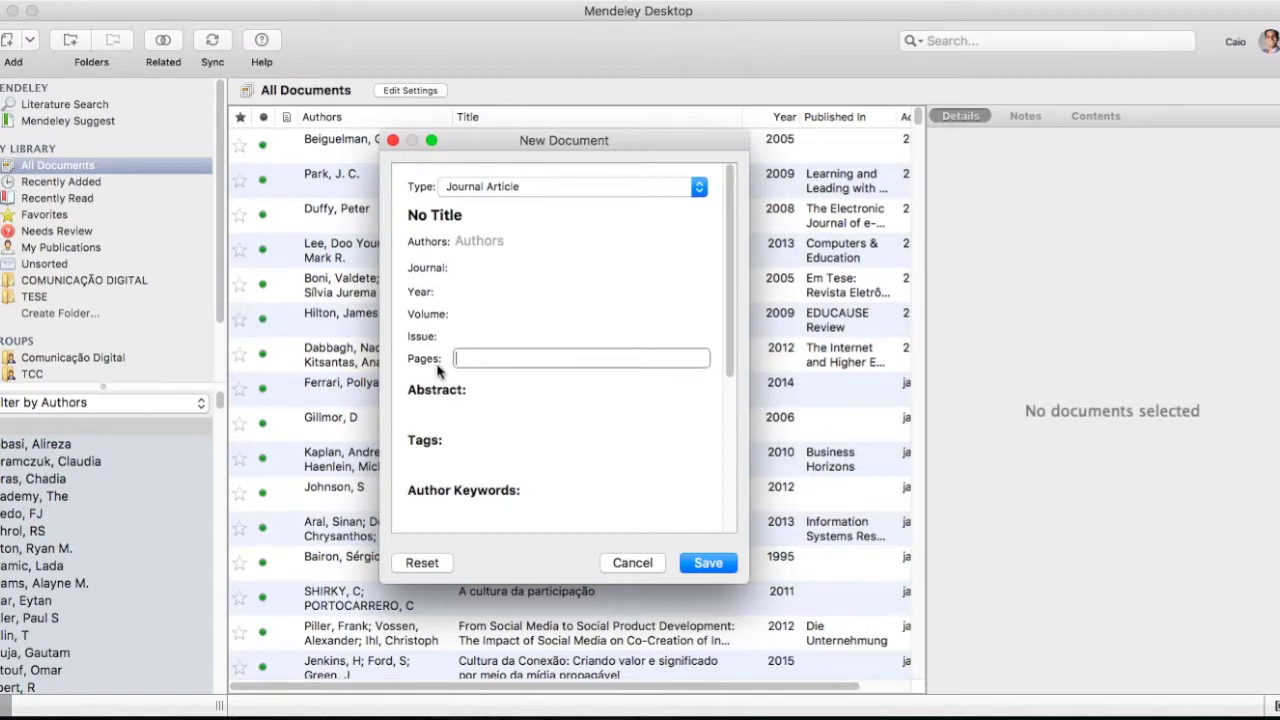
# Step: Examine the entry form's remaining fields, from abstract and tags to files and other settings, and cancel the new document
pyautogui.scroll(-5, 436, 427)
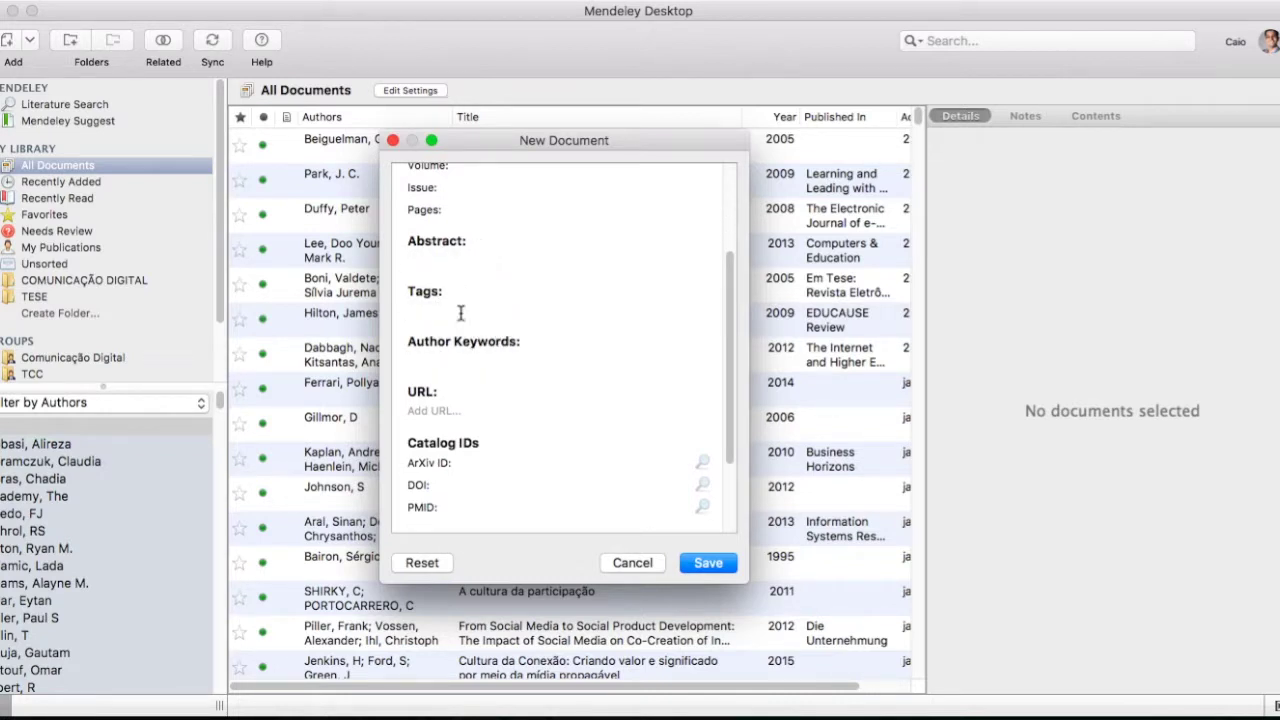
pyautogui.scroll(5, 483, 250)
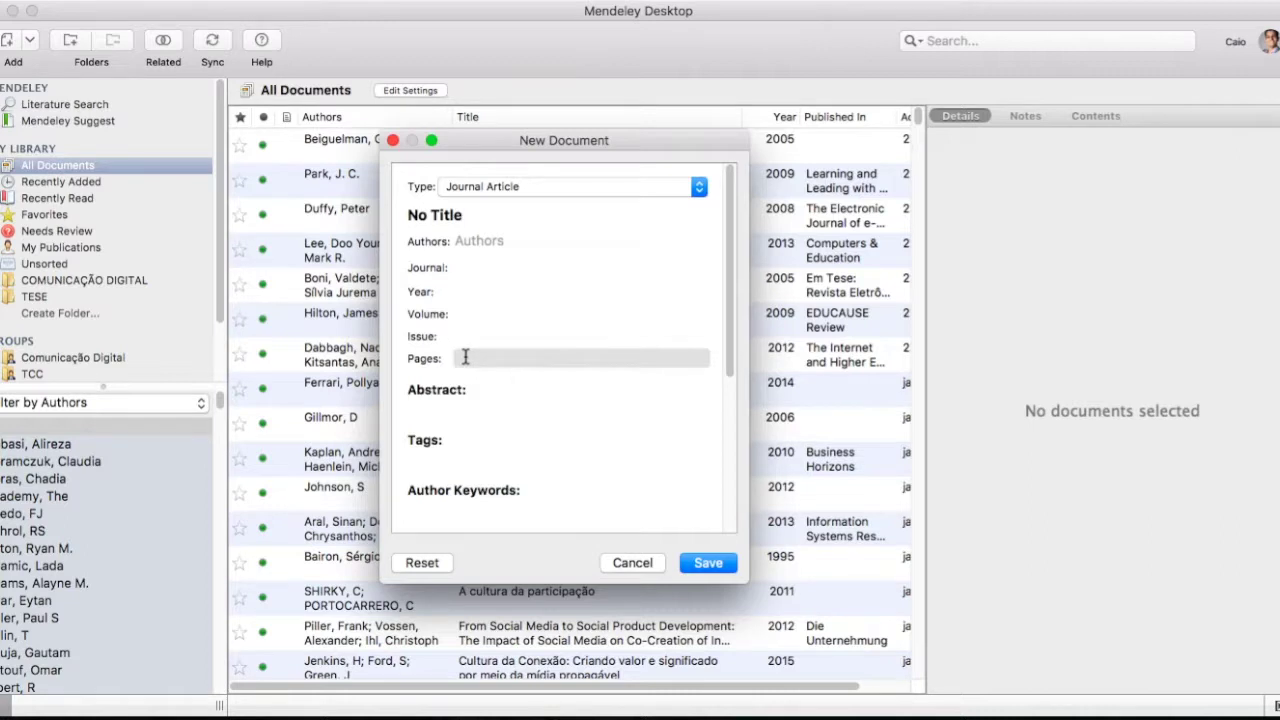
pyautogui.scroll(-5, 466, 357)
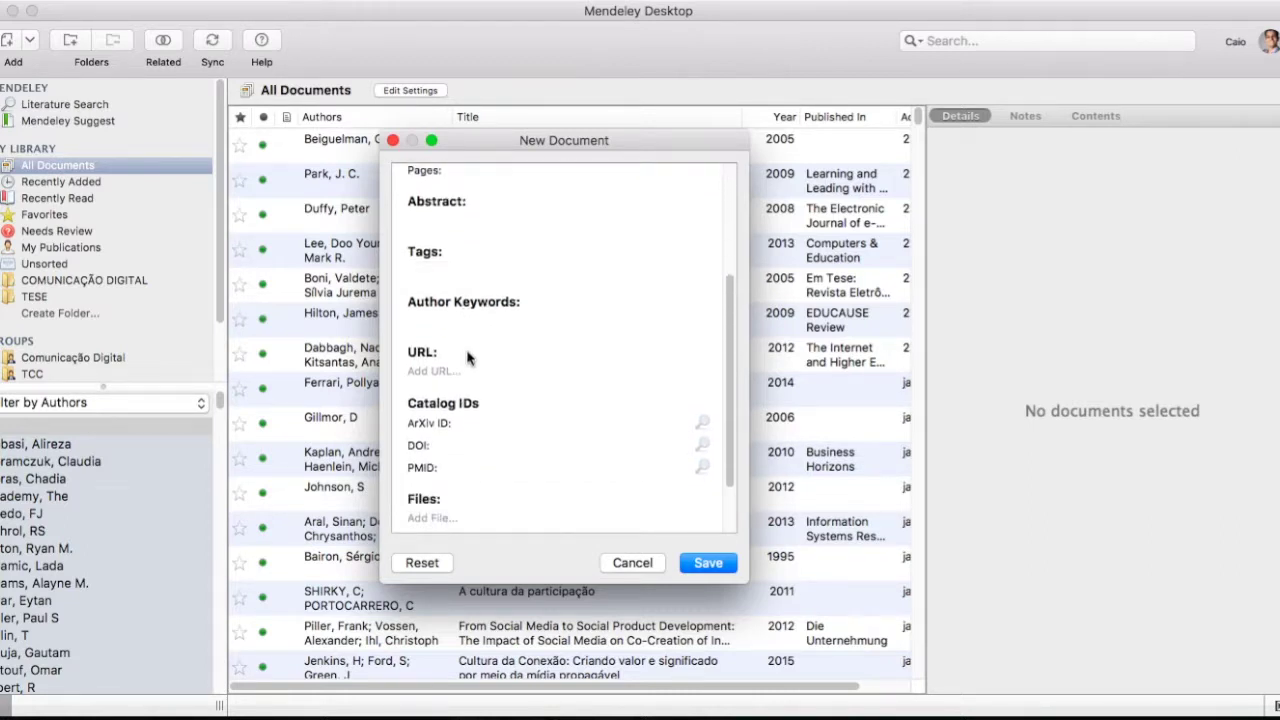
pyautogui.scroll(-1, 466, 357)
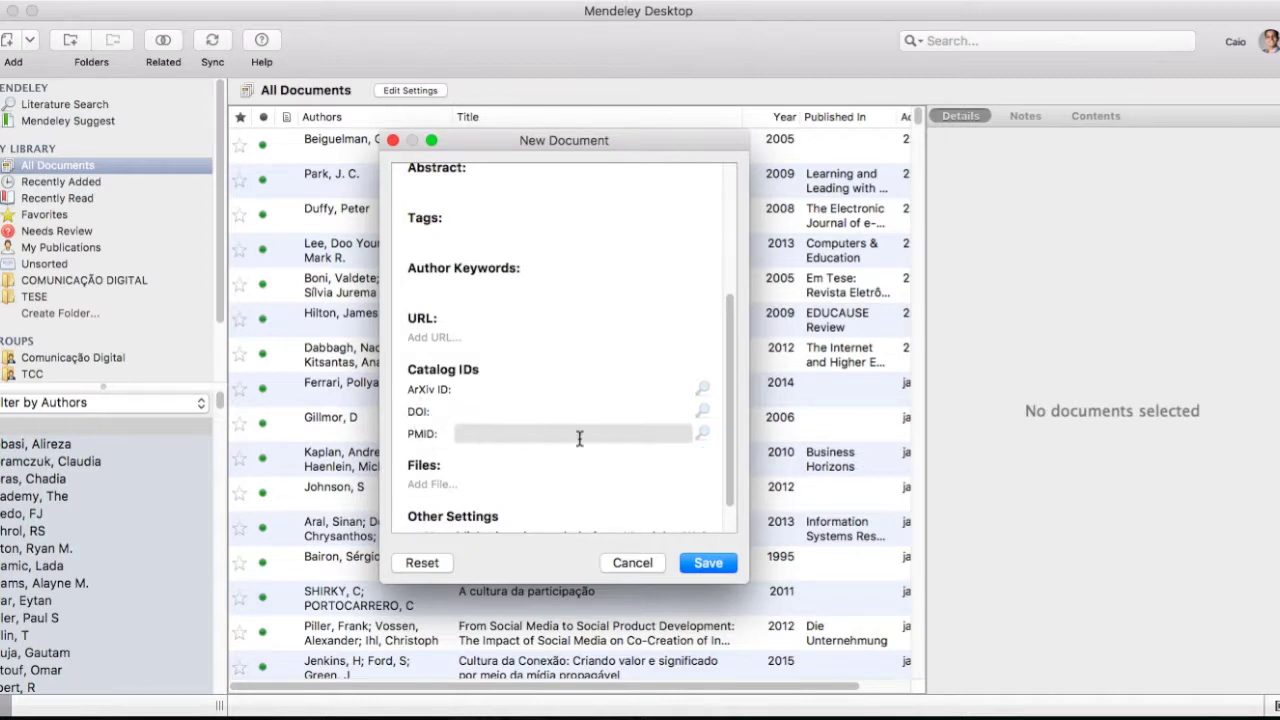
pyautogui.scroll(-2, 565, 450)
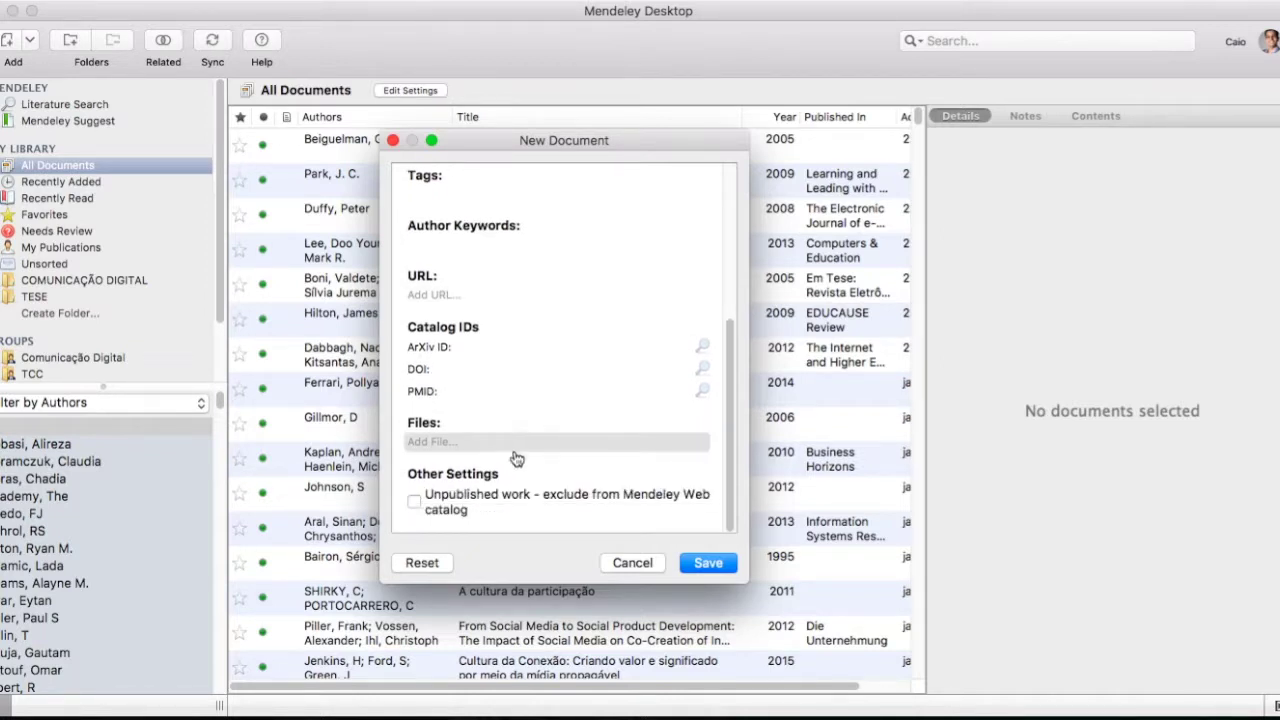
pyautogui.click(631, 566)
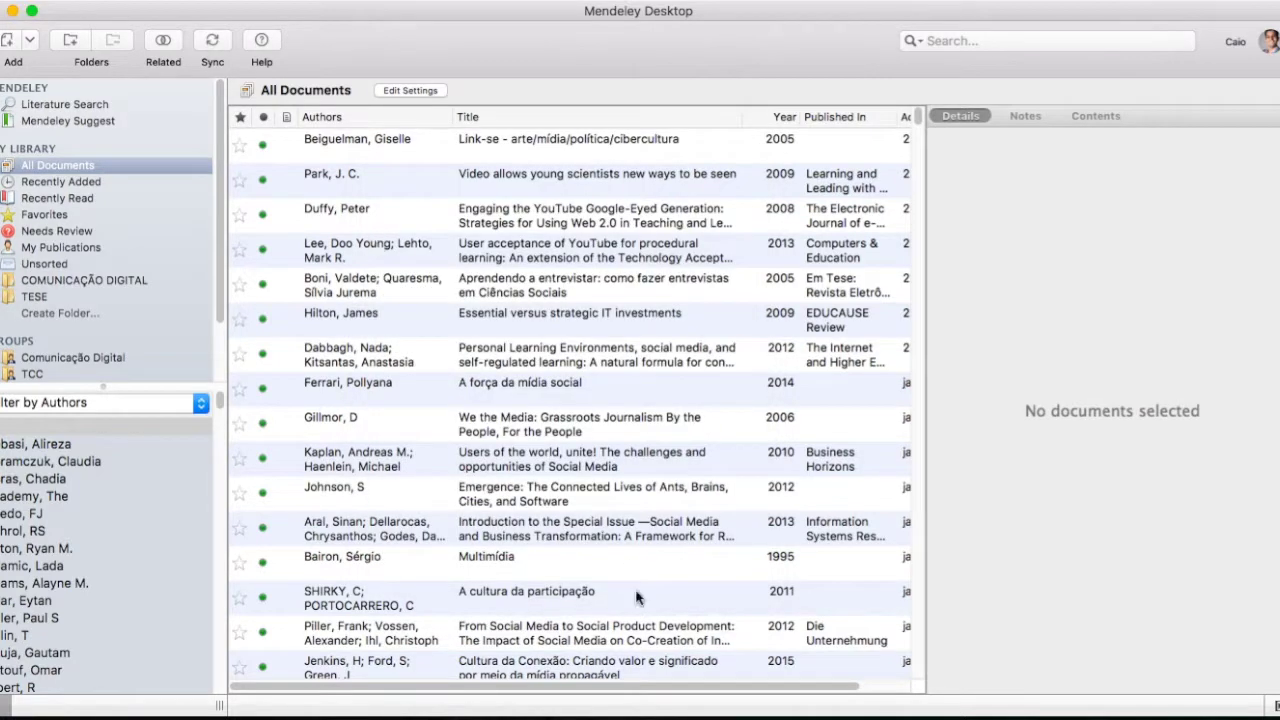
# Step: Open the COMUNICAÇÃO DIGITAL folder and examine the details of several references, including "O manifesto da economia digital"
pyautogui.click(40, 280)
pyautogui.click(42, 279)
pyautogui.click(563, 231)
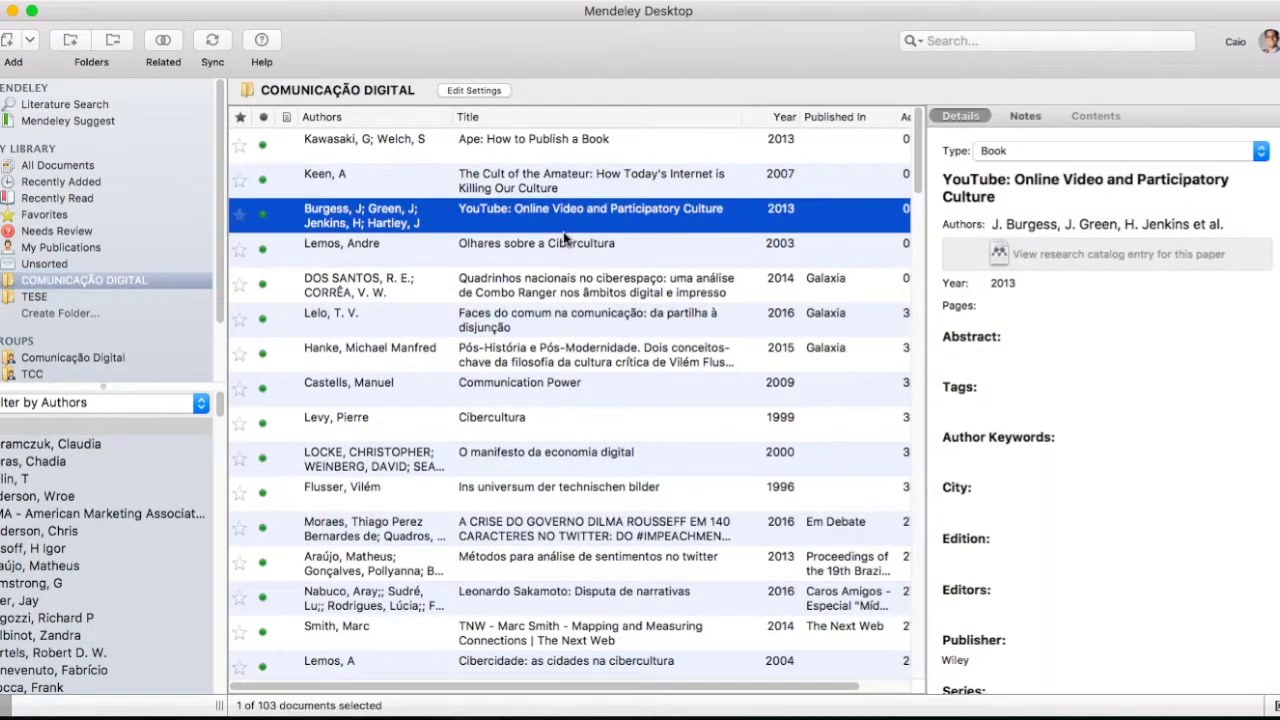
pyautogui.click(560, 314)
pyautogui.click(545, 462)
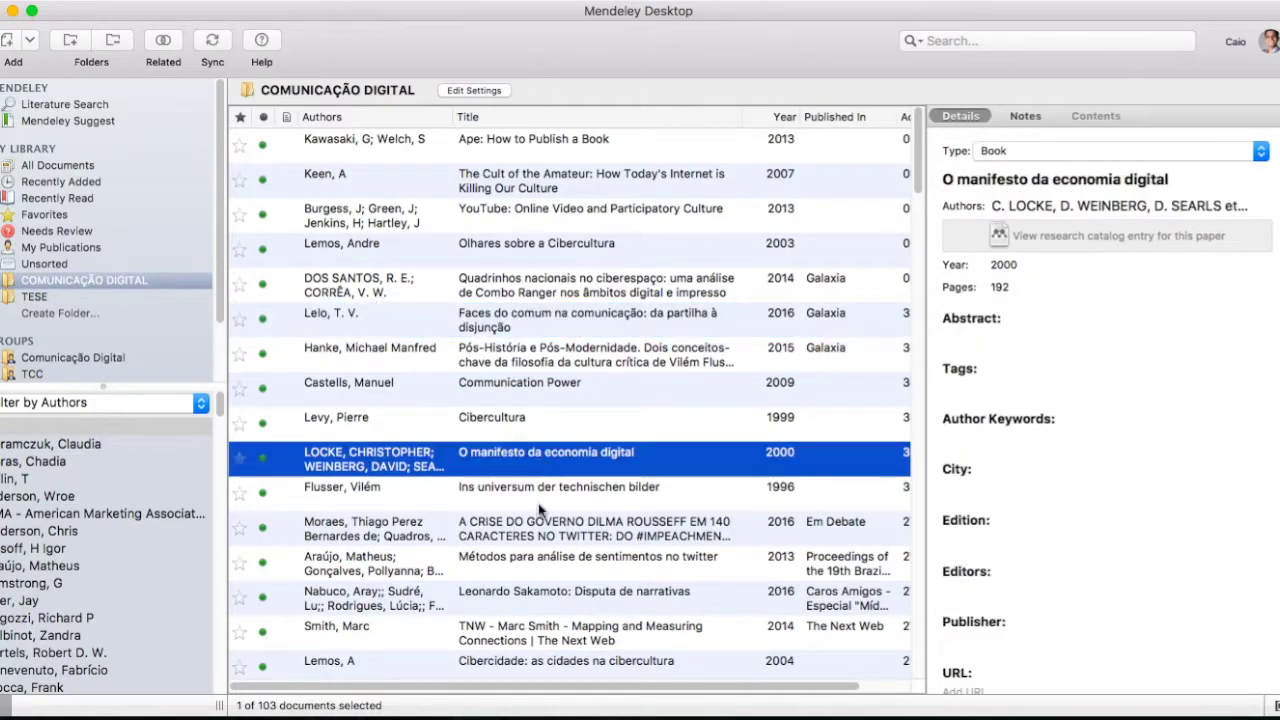
pyautogui.scroll(-10, 540, 512)
pyautogui.scroll(10, 538, 512)
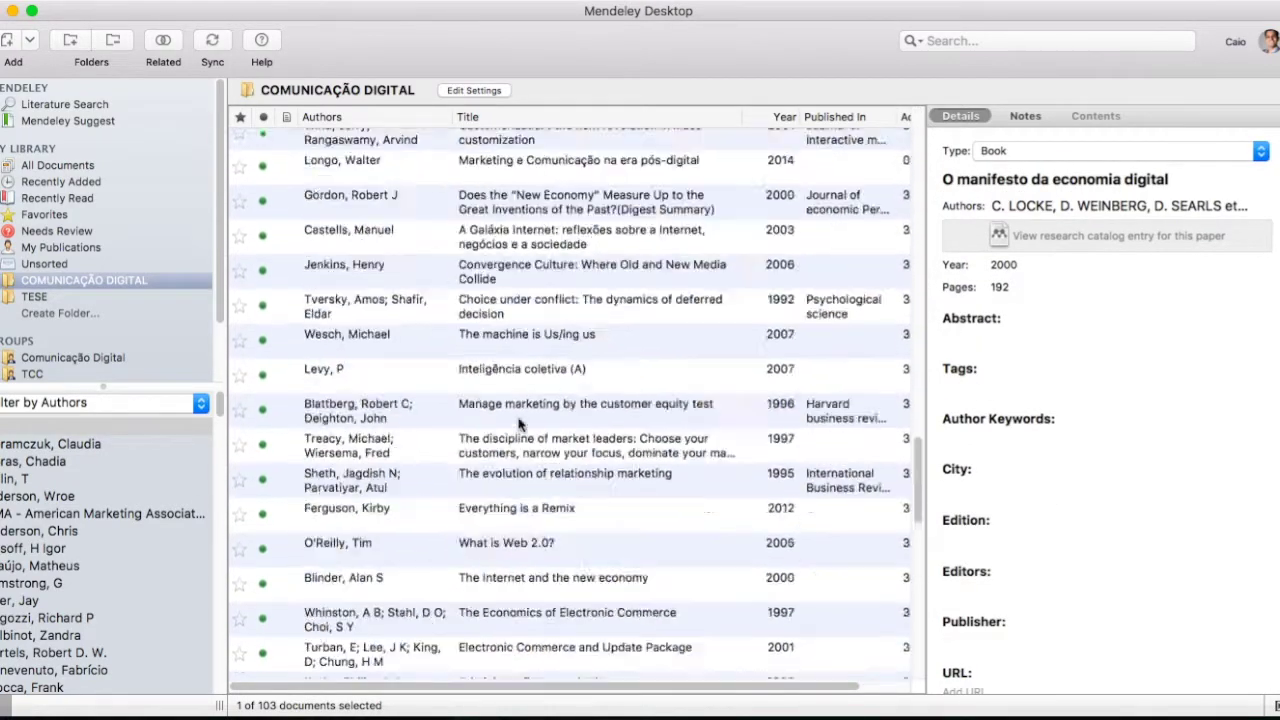
# Step: Browse the references in the TESE folder and return to the COMUNICAÇÃO DIGITAL folder
pyautogui.click(55, 295)
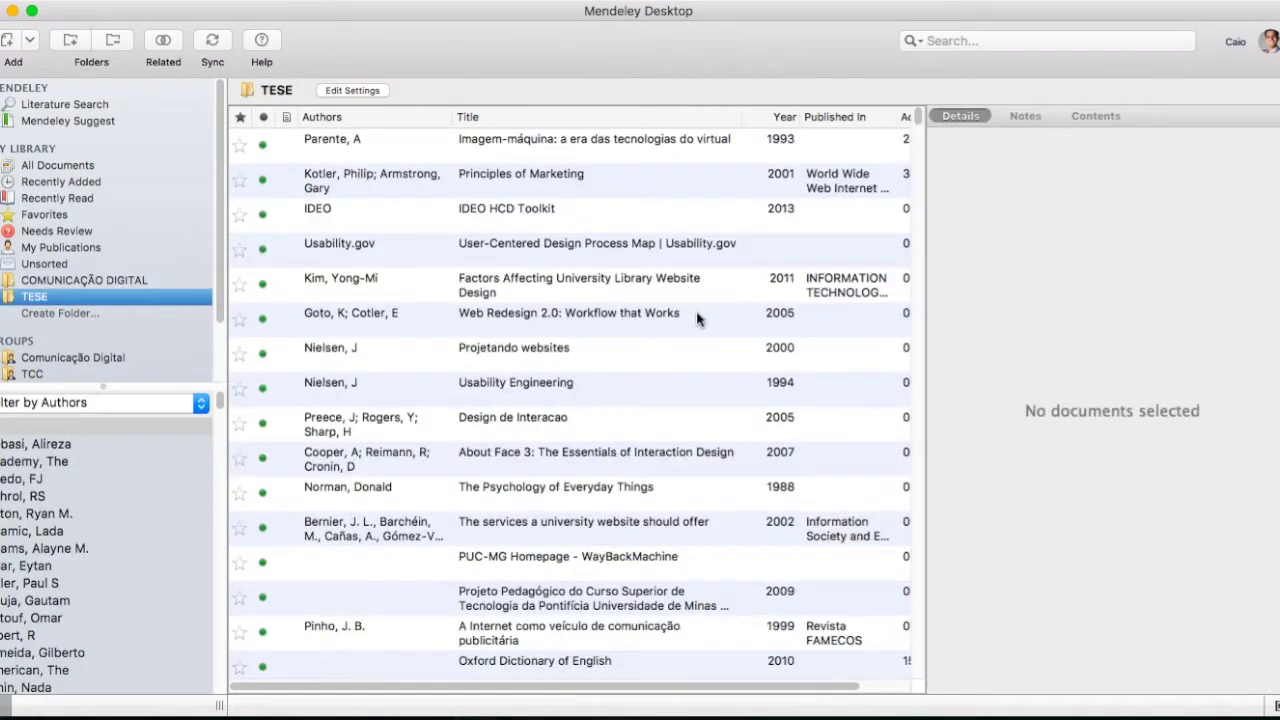
pyautogui.scroll(-15, 596, 373)
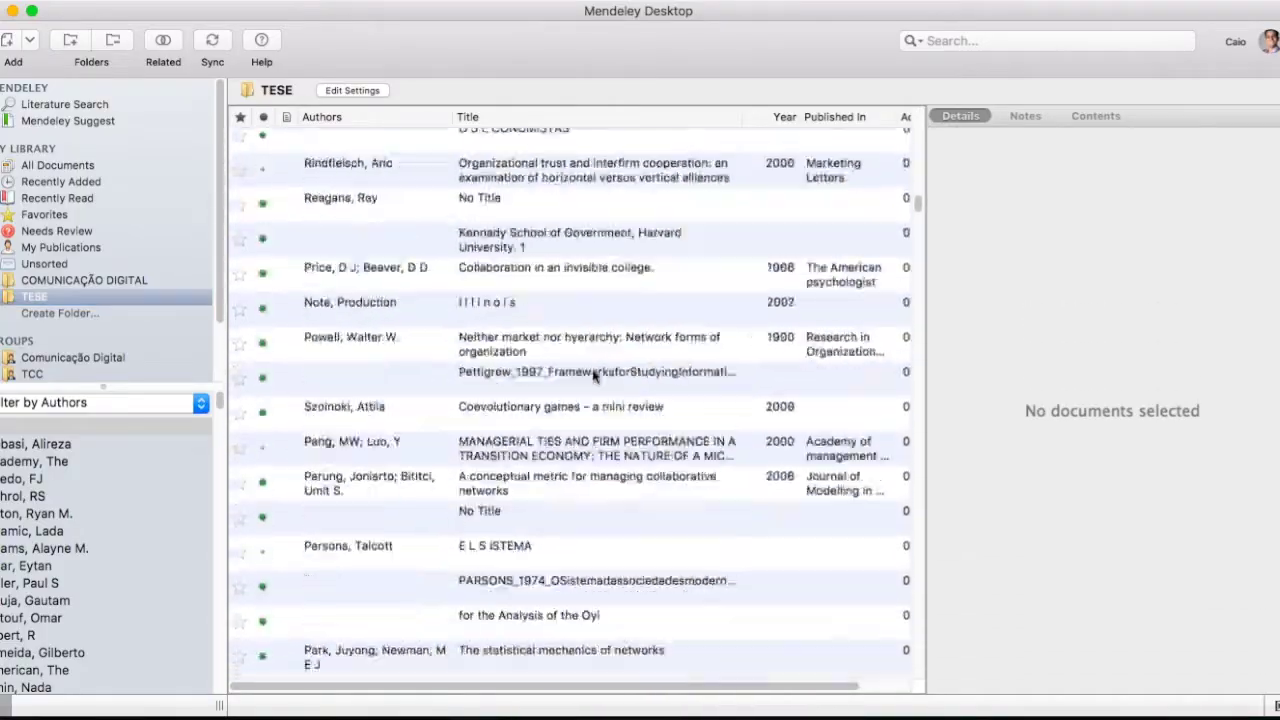
pyautogui.scroll(15, 592, 378)
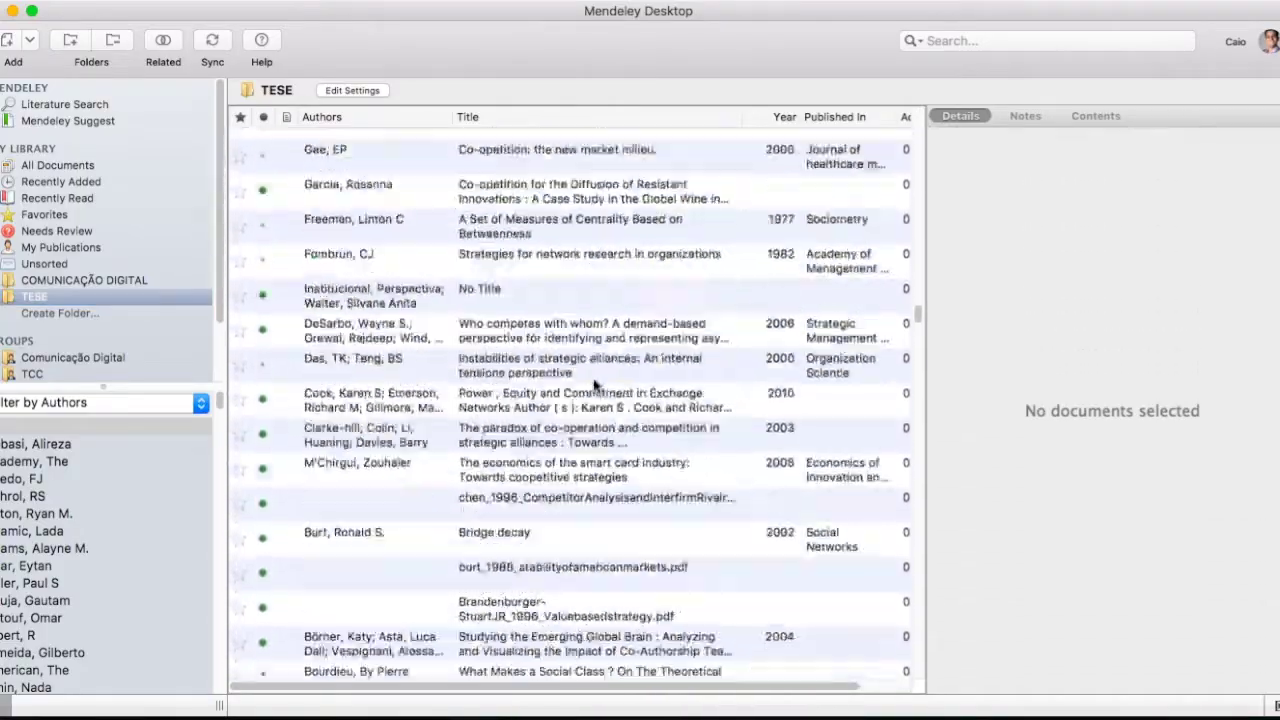
pyautogui.scroll(10, 260, 305)
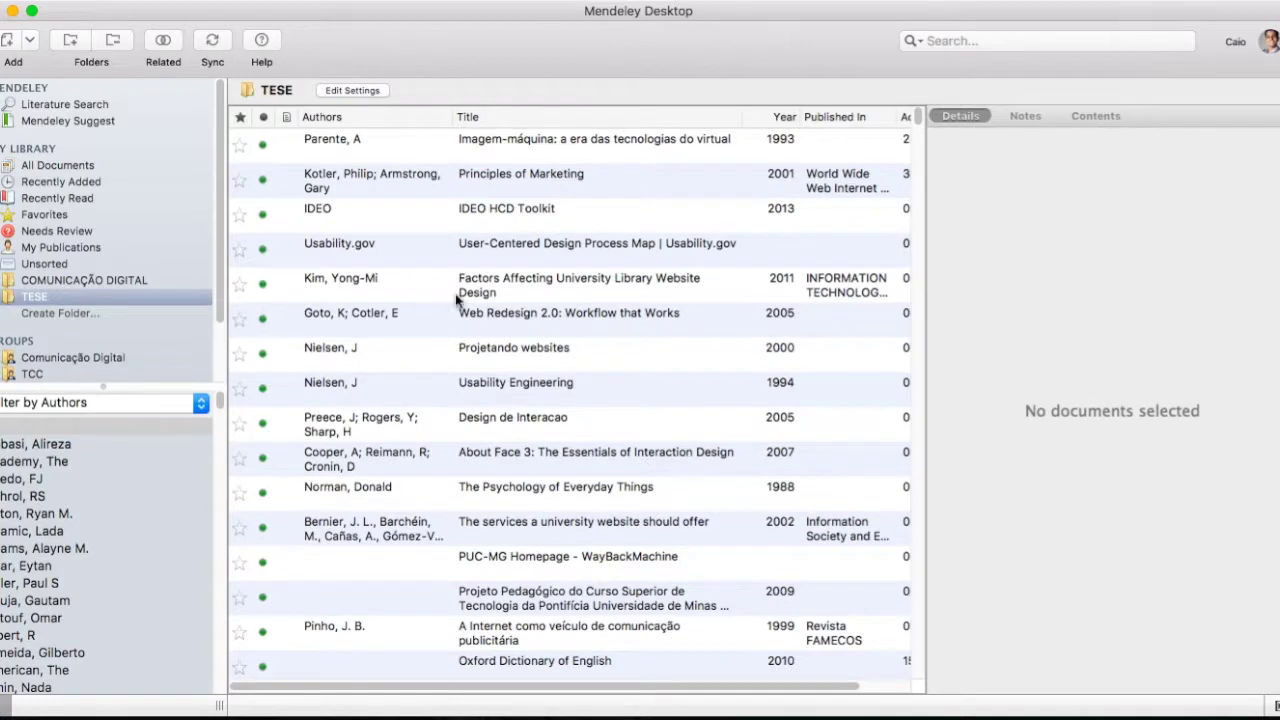
pyautogui.click(83, 281)
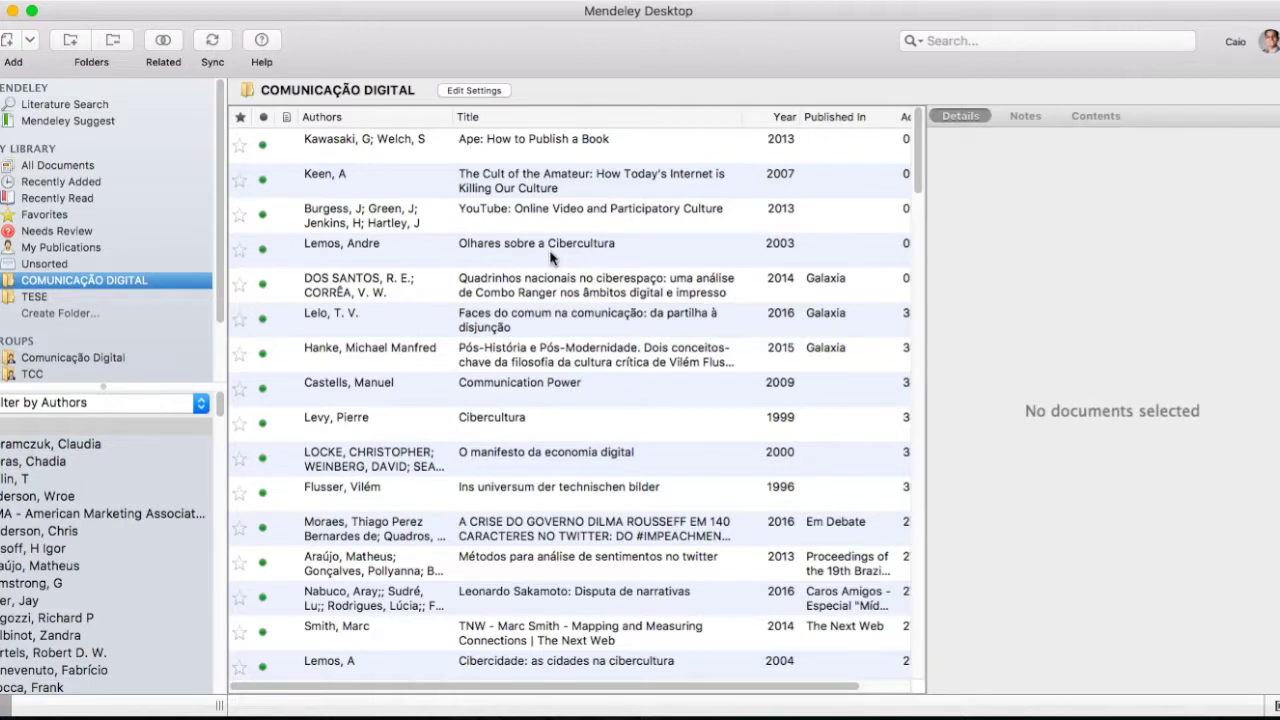
# Step: Switch to Microsoft Word and create a new blank document
pyautogui.press('super+Tab')
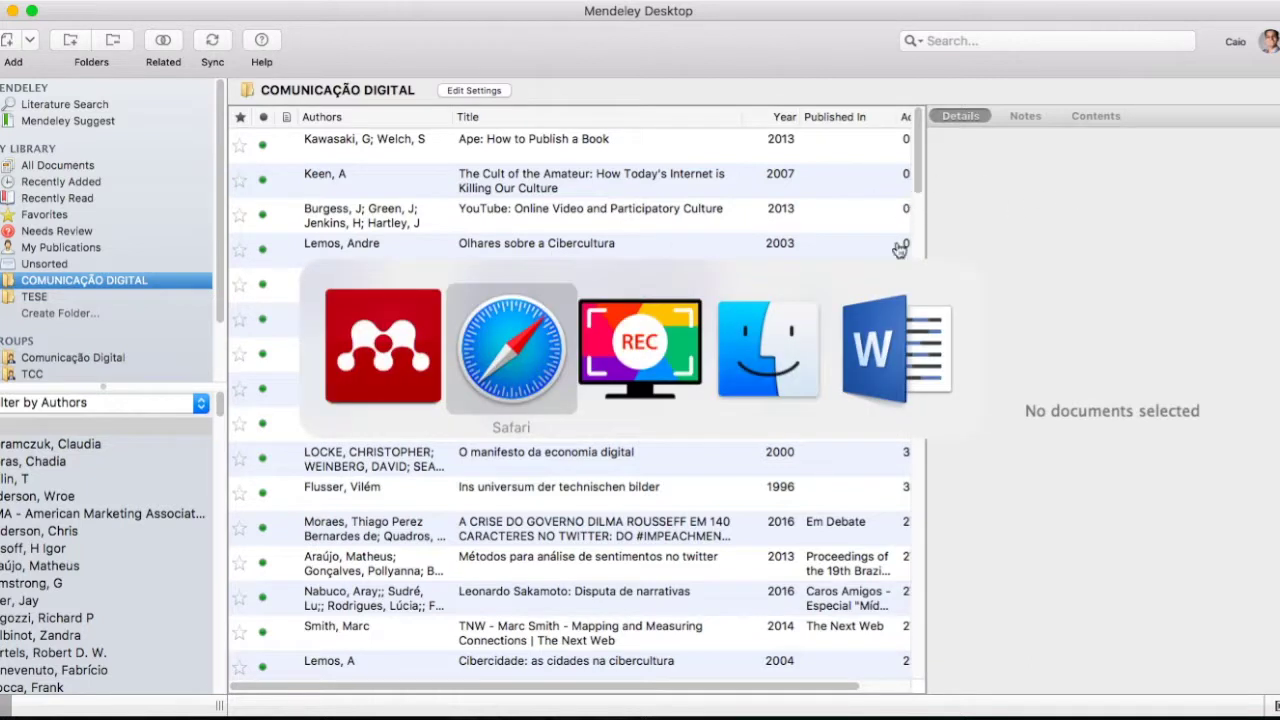
pyautogui.click(895, 335)
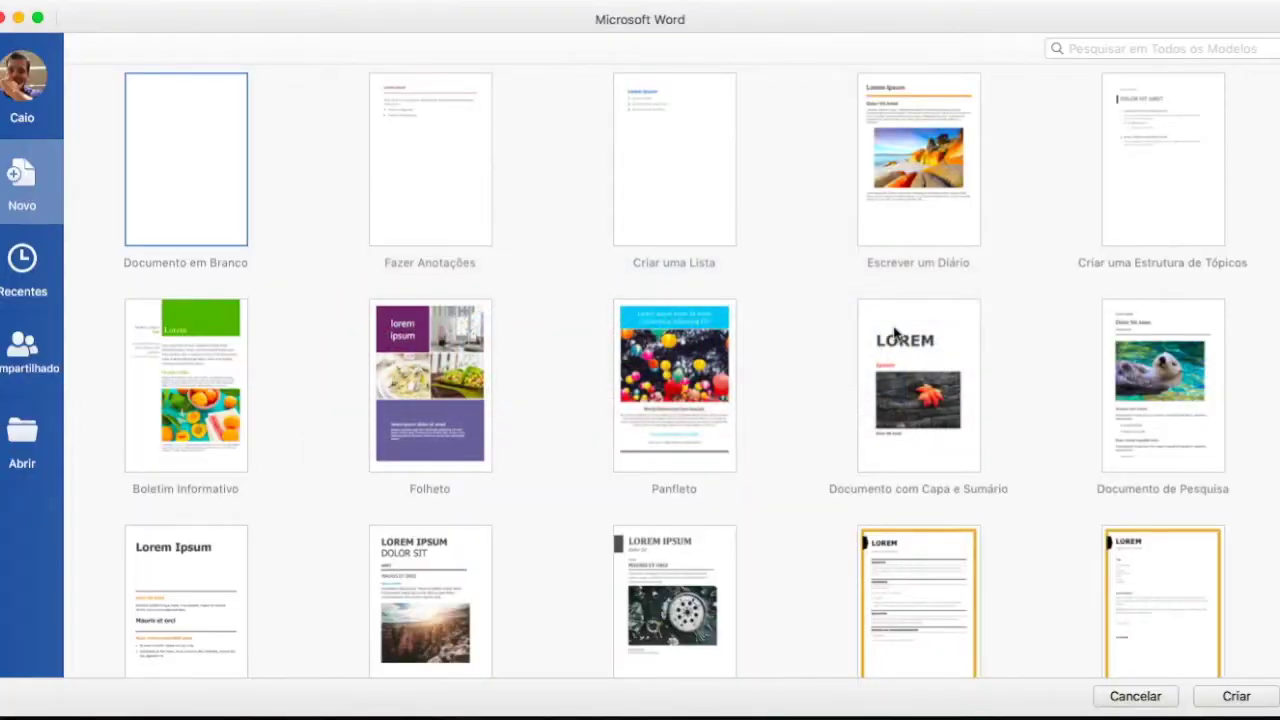
pyautogui.doubleClick(195, 191)
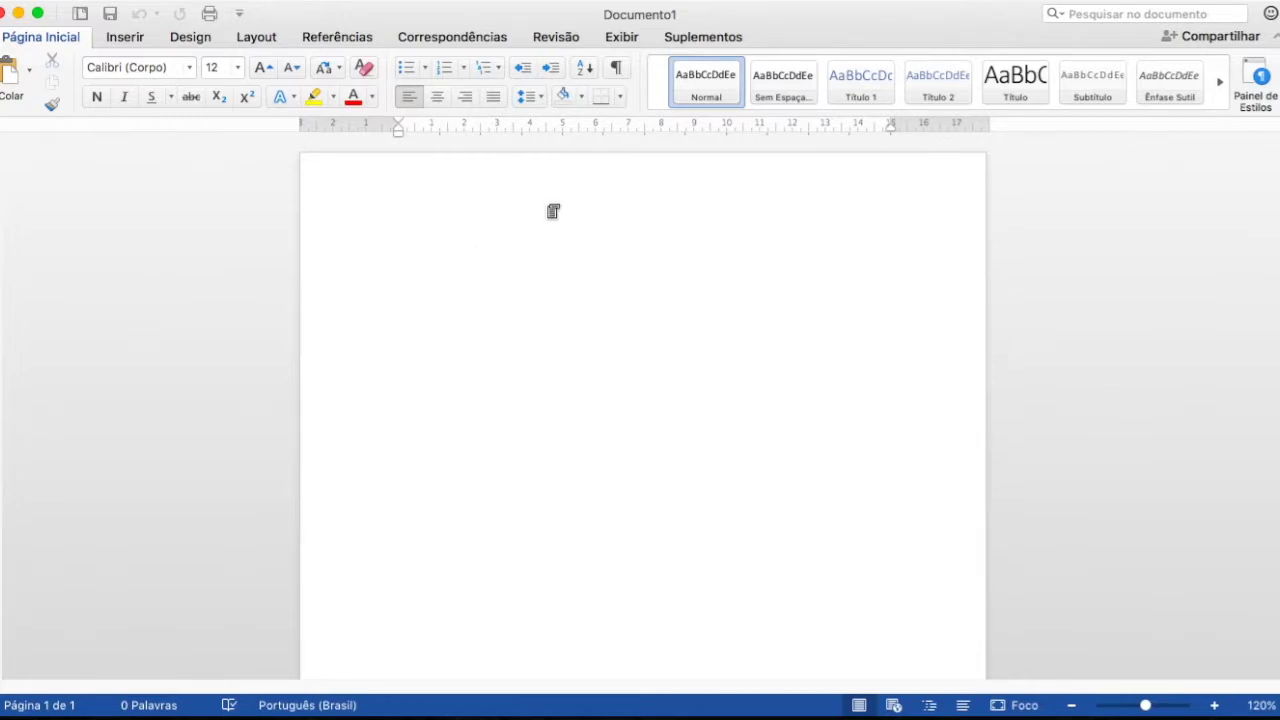
pyautogui.press('super+Tab')
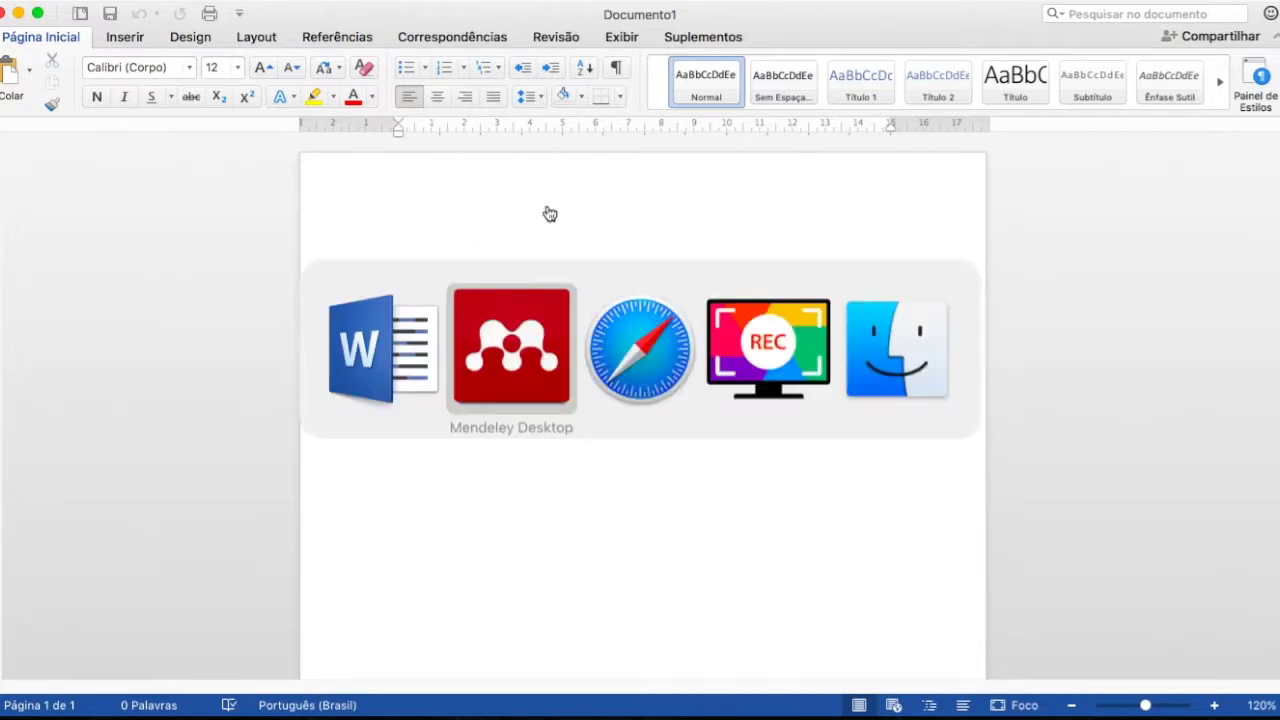
pyautogui.click(386, 315)
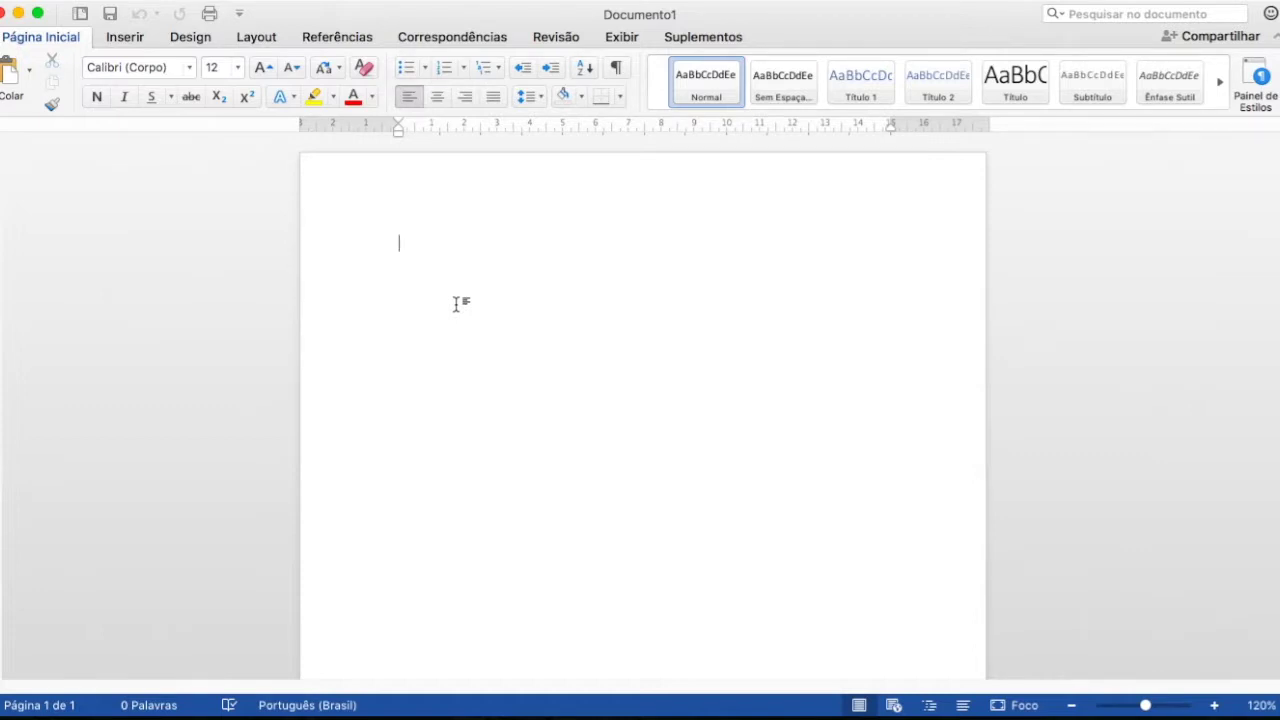
# Step: Write "Você está trabalhando no seu relatório de pesquisa." on the first page and insert a page break after it
pyautogui.write('Você está trabalhando no seu relat')
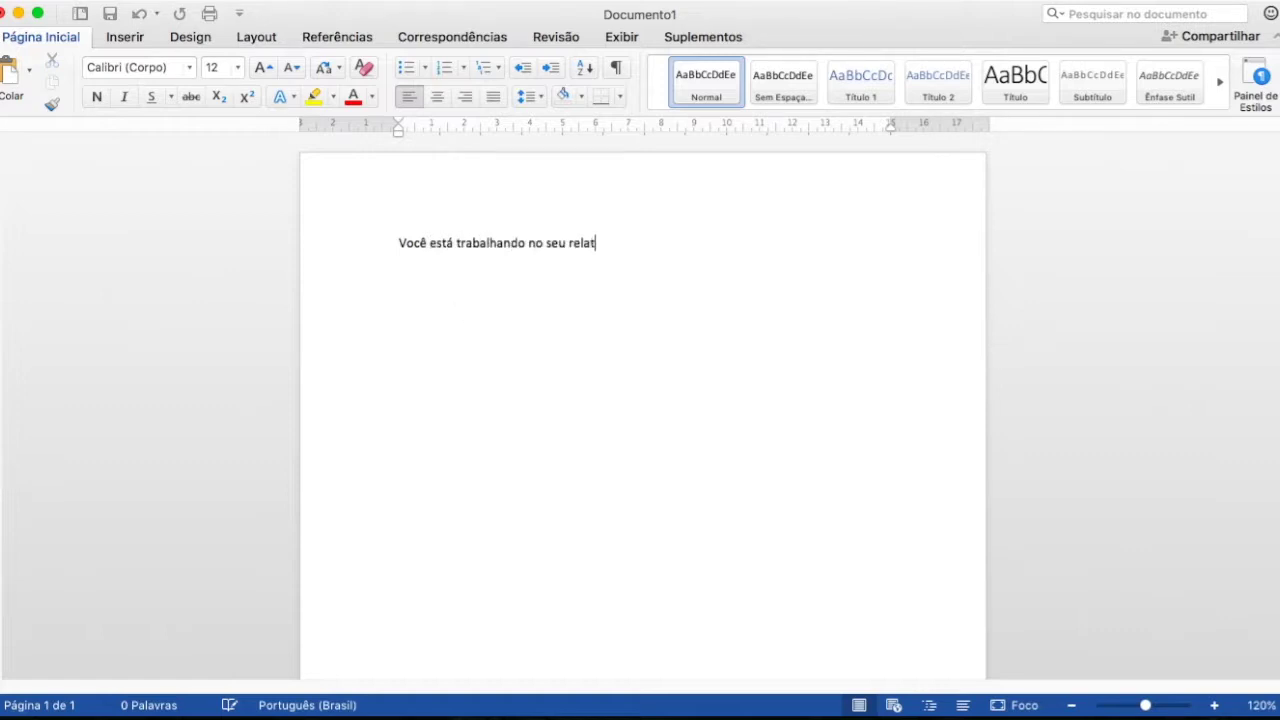
pyautogui.write('ório de pesquisa.')
pyautogui.press('Return')
pyautogui.press('super+Return')
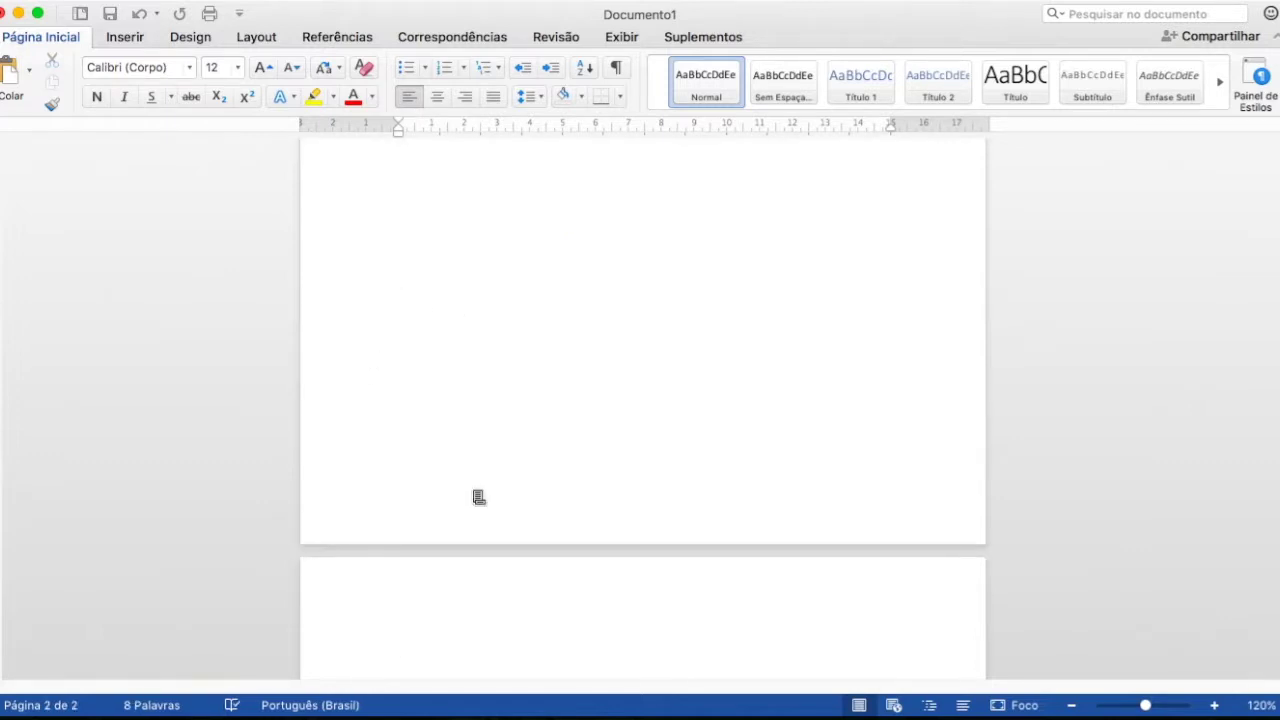
# Step: Add the heading "Bibliografia" at the start of the second page and begin a new line below it
pyautogui.write('Bibliografia')
pyautogui.hotkey('shift', 'Left')
pyautogui.press('Right')
pyautogui.scroll(-5, 590, 502)
pyautogui.press('Return')
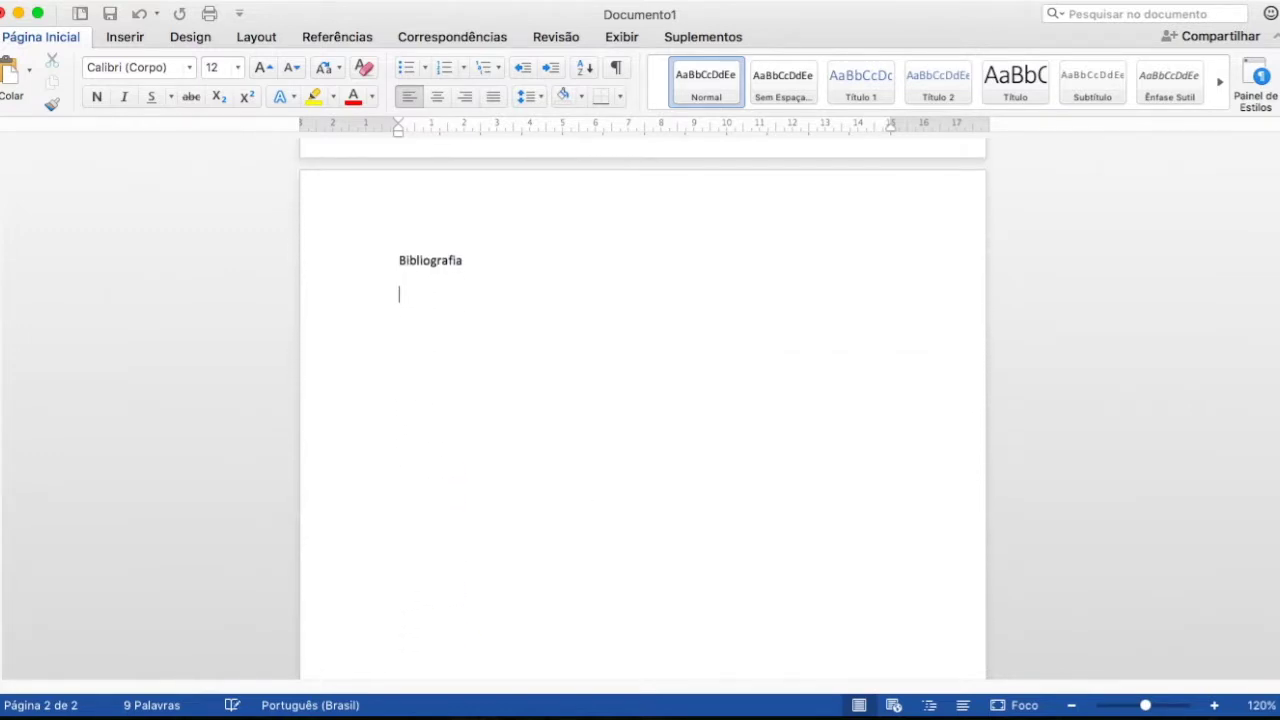
# Step: Insert the Mendeley bibliography on the empty line below the "Bibliografia" heading
pyautogui.rightClick(420, 338)
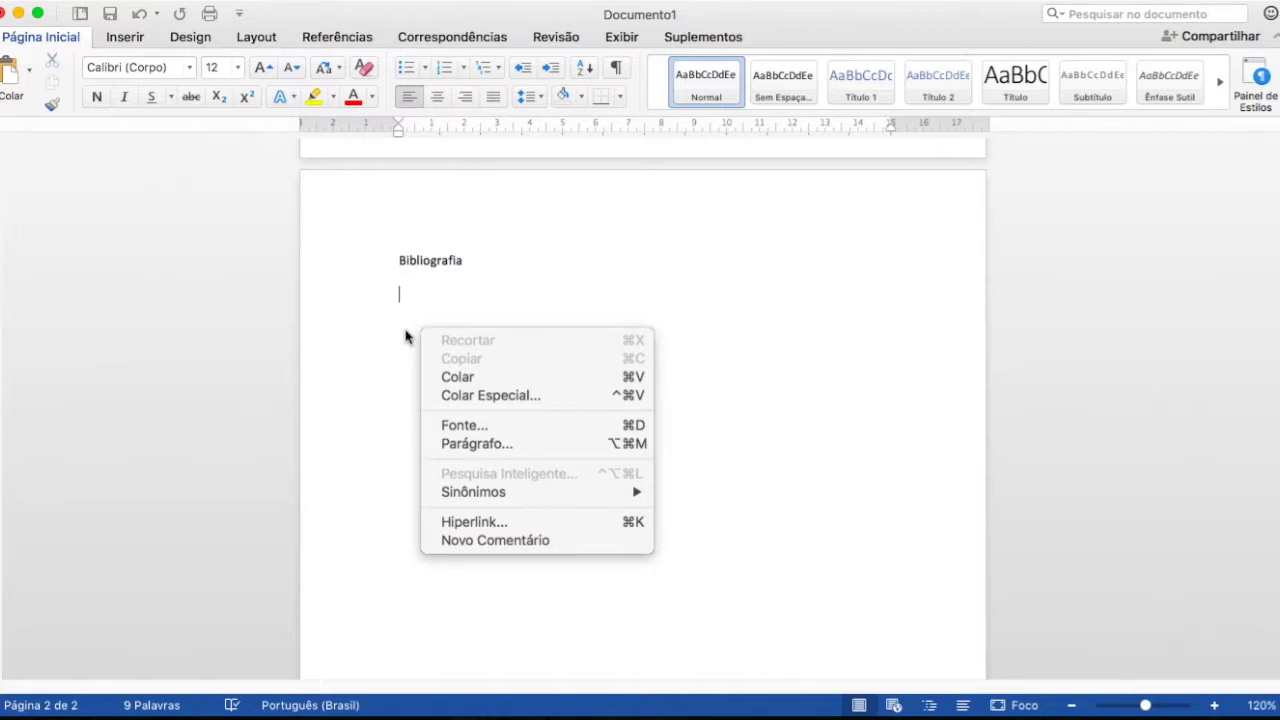
pyautogui.click(384, 358)
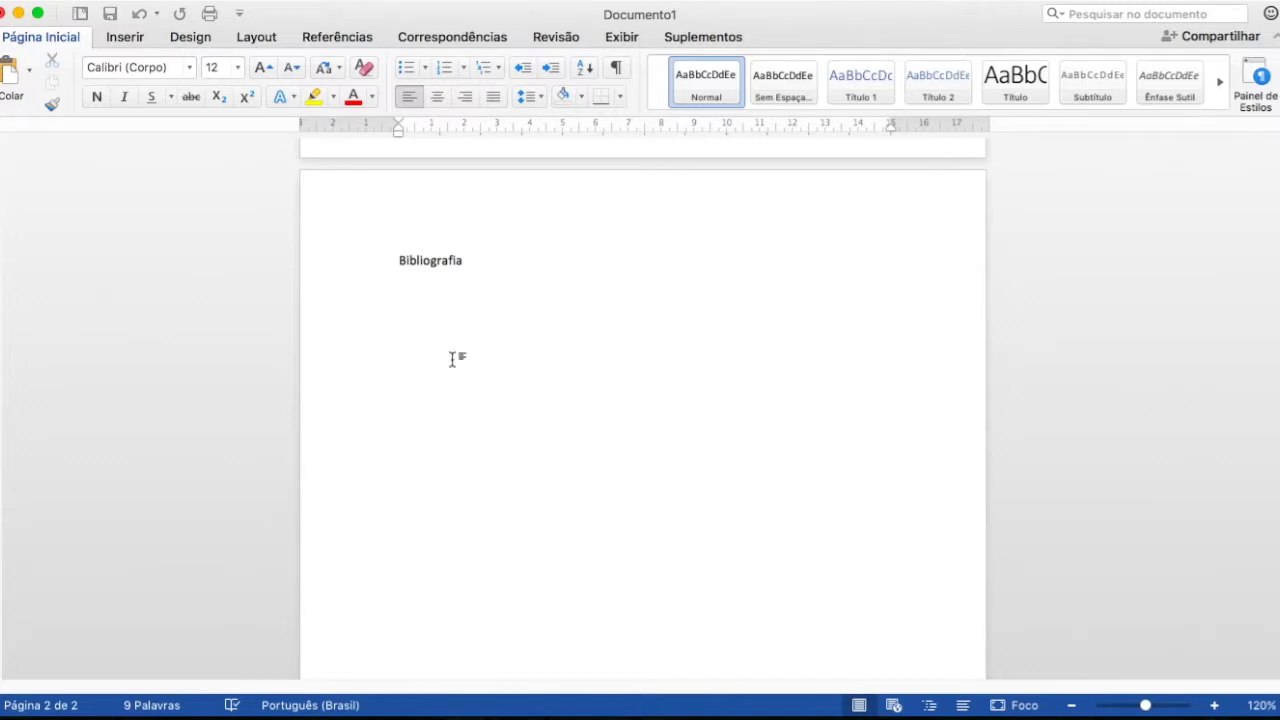
pyautogui.click(721, 38)
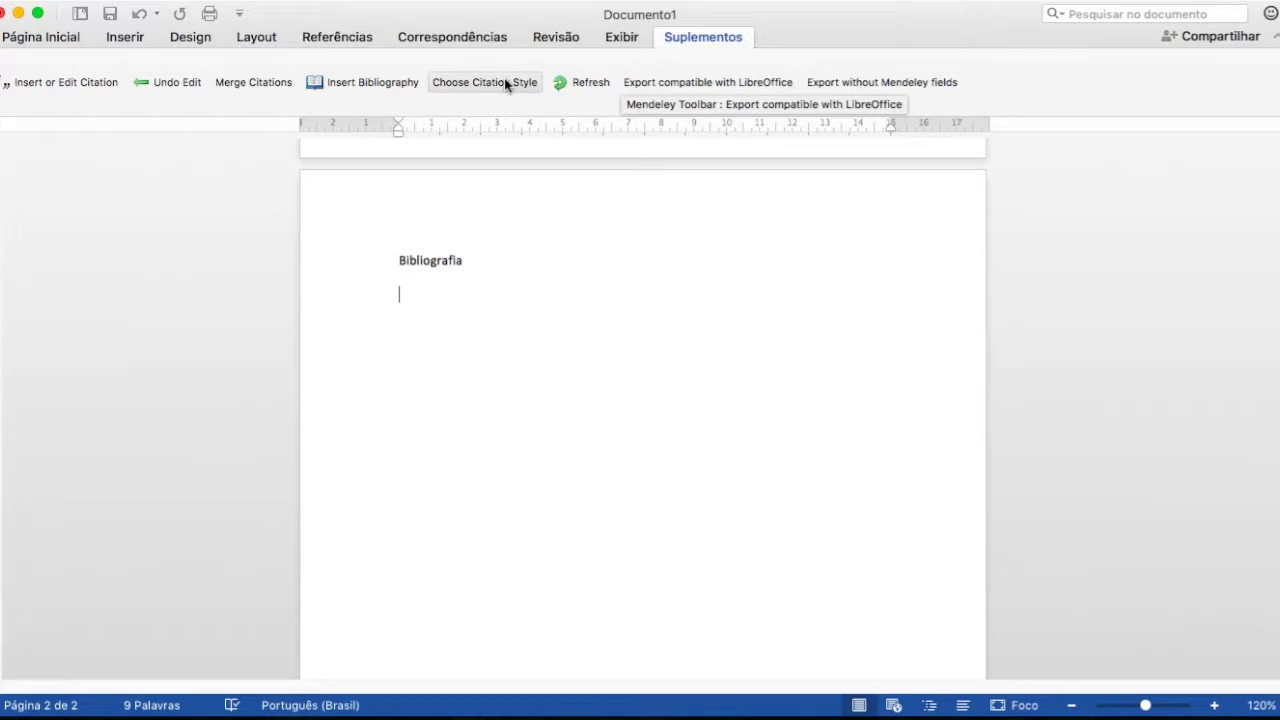
pyautogui.click(374, 82)
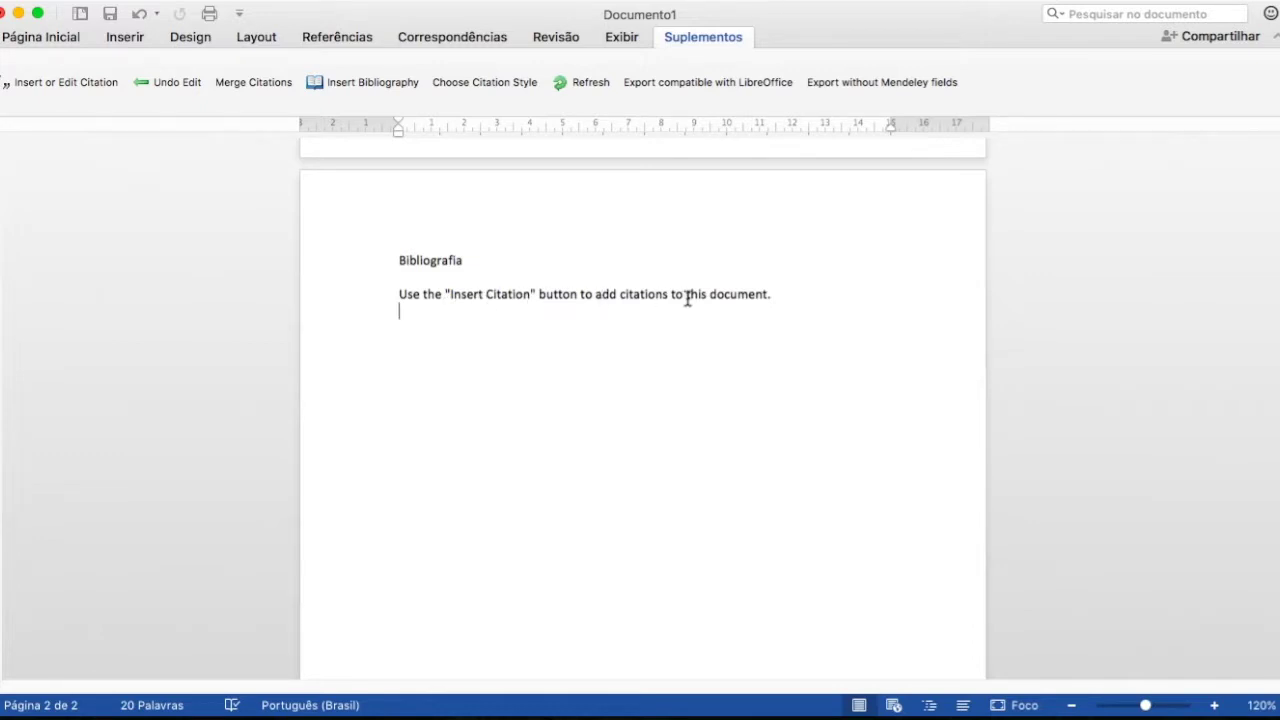
# Step: Add "De repente você quer inserir uma citação. Então vamos lá." after the existing sentence on the first page
pyautogui.scroll(5, 687, 298)
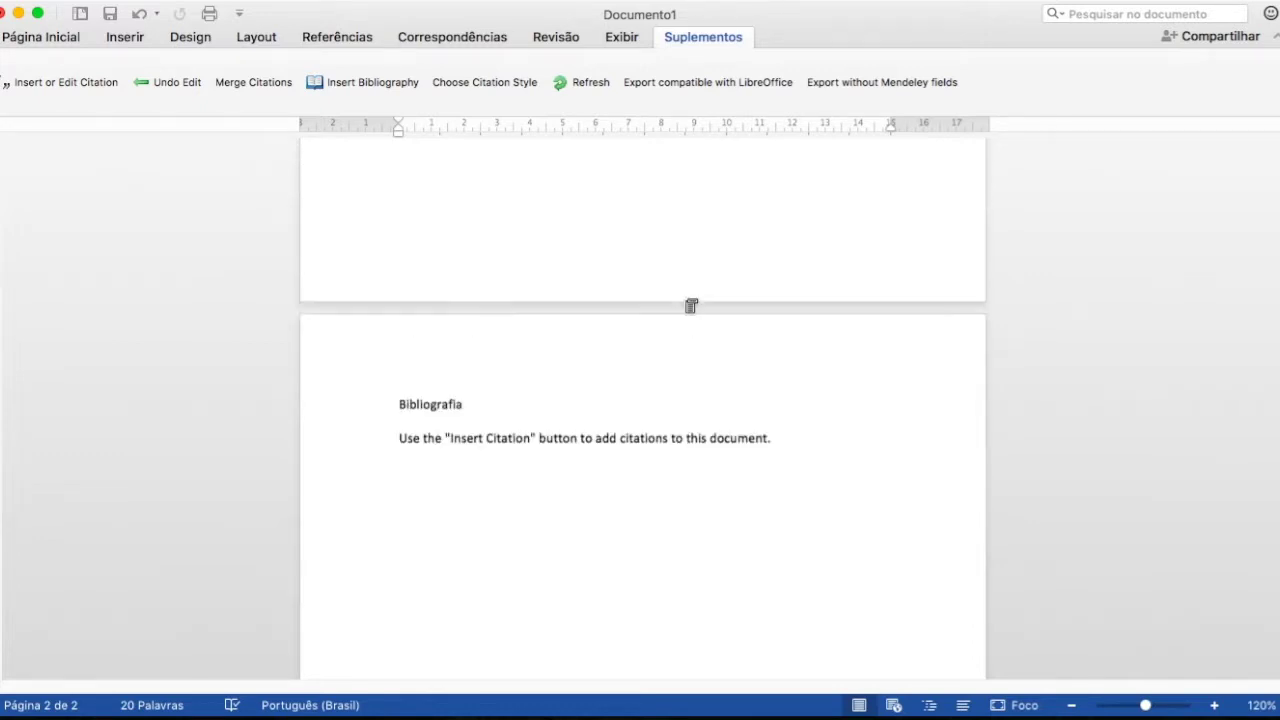
pyautogui.scroll(1, 687, 298)
pyautogui.click(464, 243)
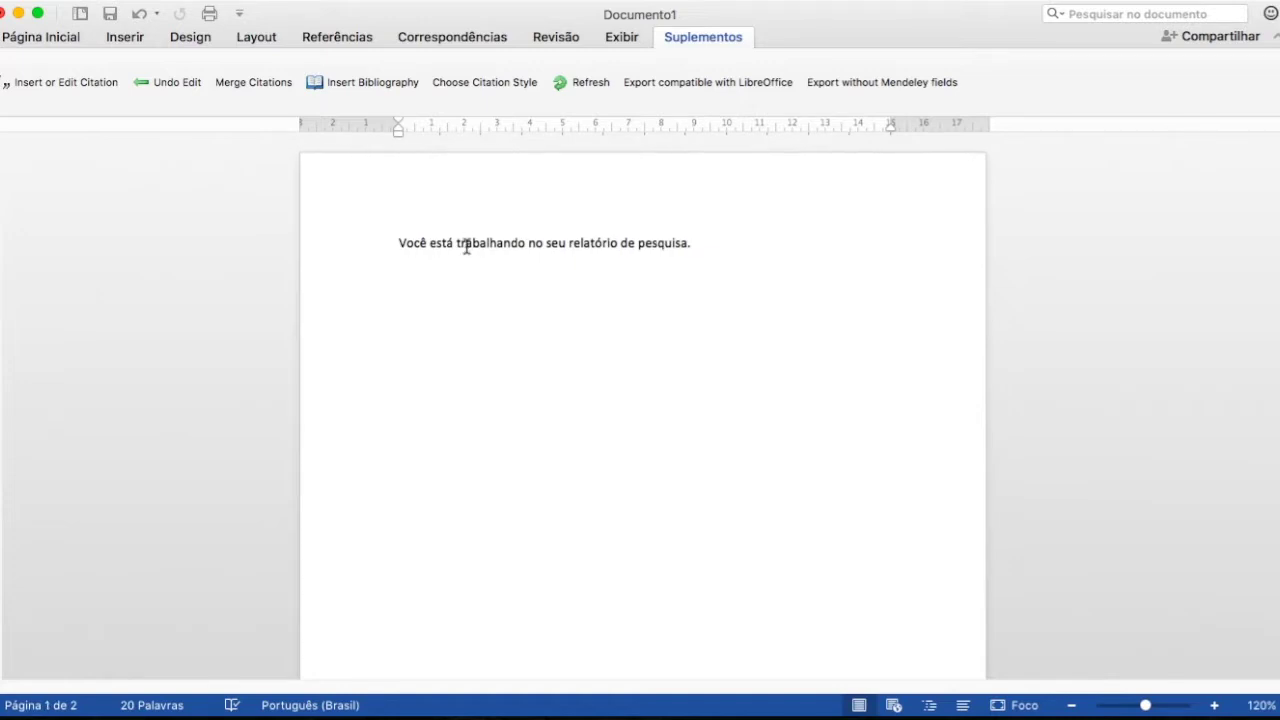
pyautogui.scroll(-8, 608, 429)
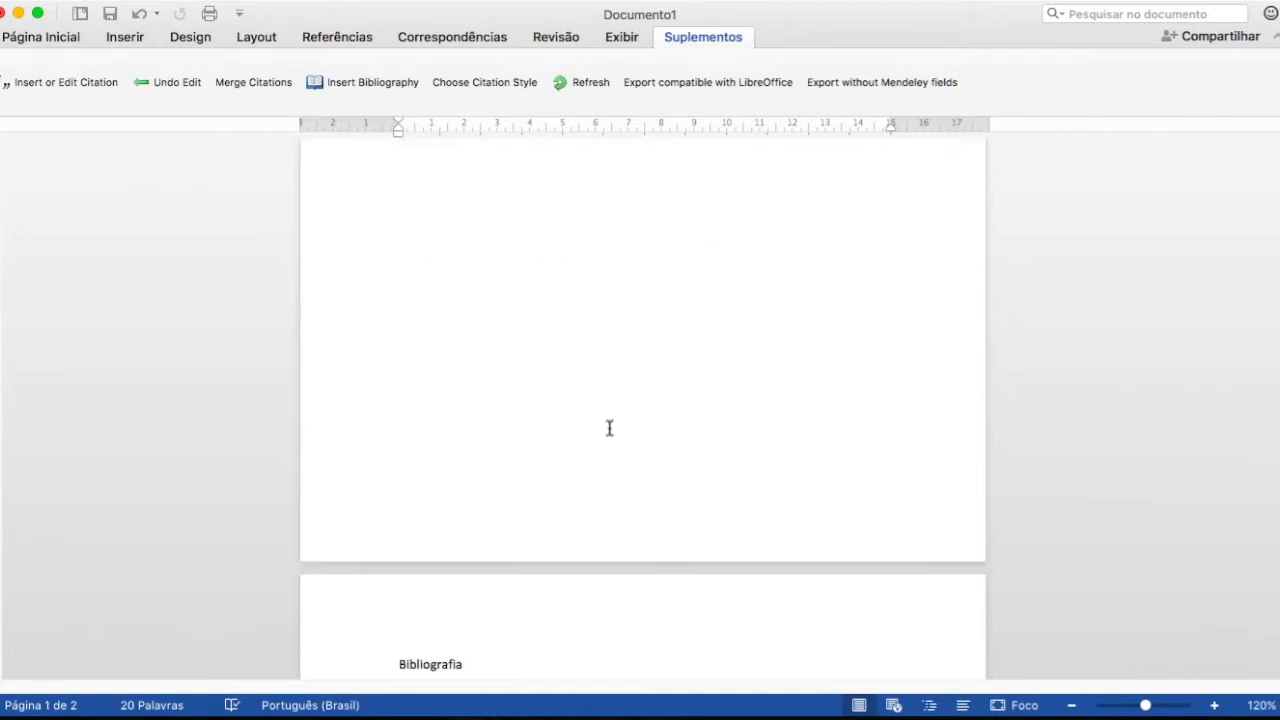
pyautogui.scroll(5, 608, 427)
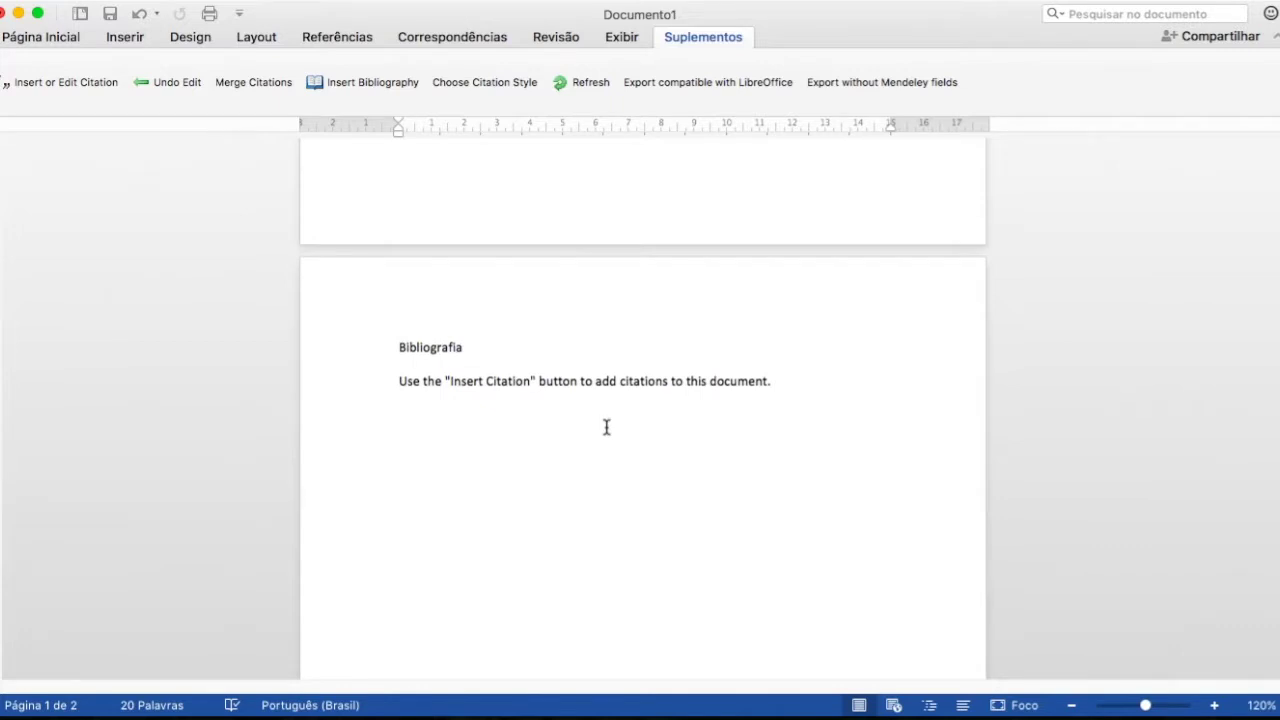
pyautogui.scroll(10, 606, 427)
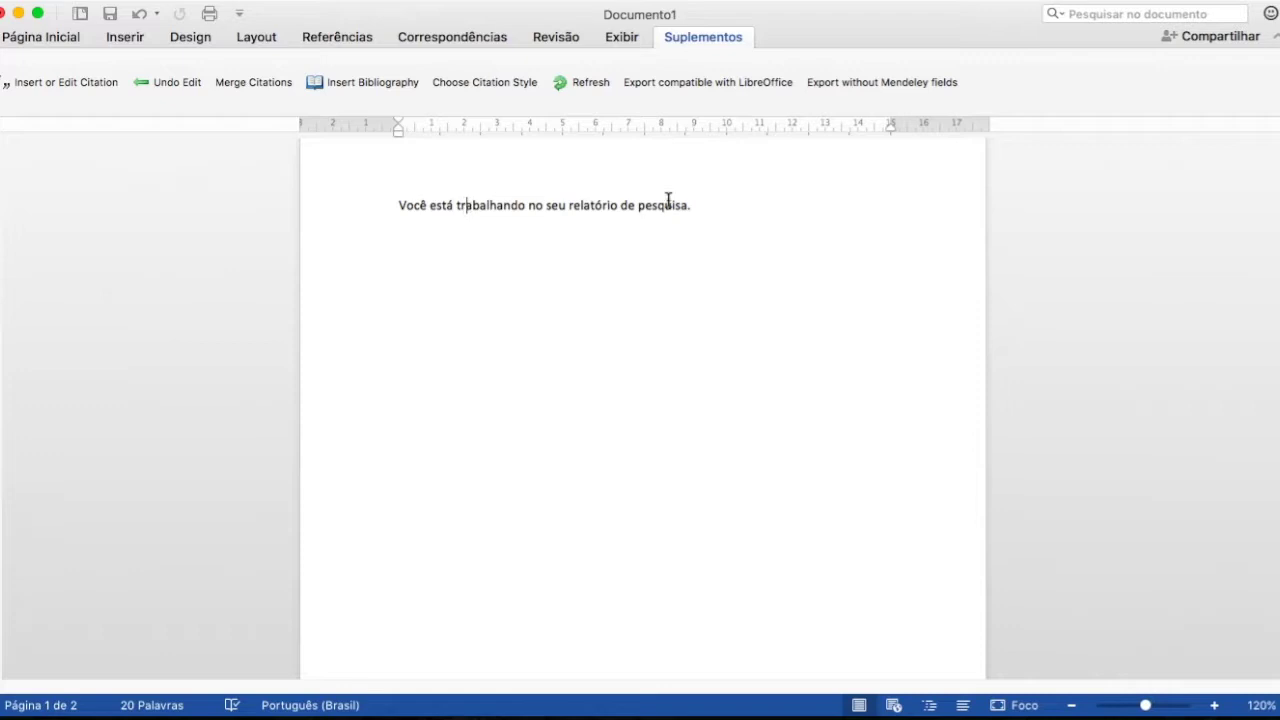
pyautogui.click(711, 206)
pyautogui.write('De repente você quer inserir uma citação. Então vamos lá.')
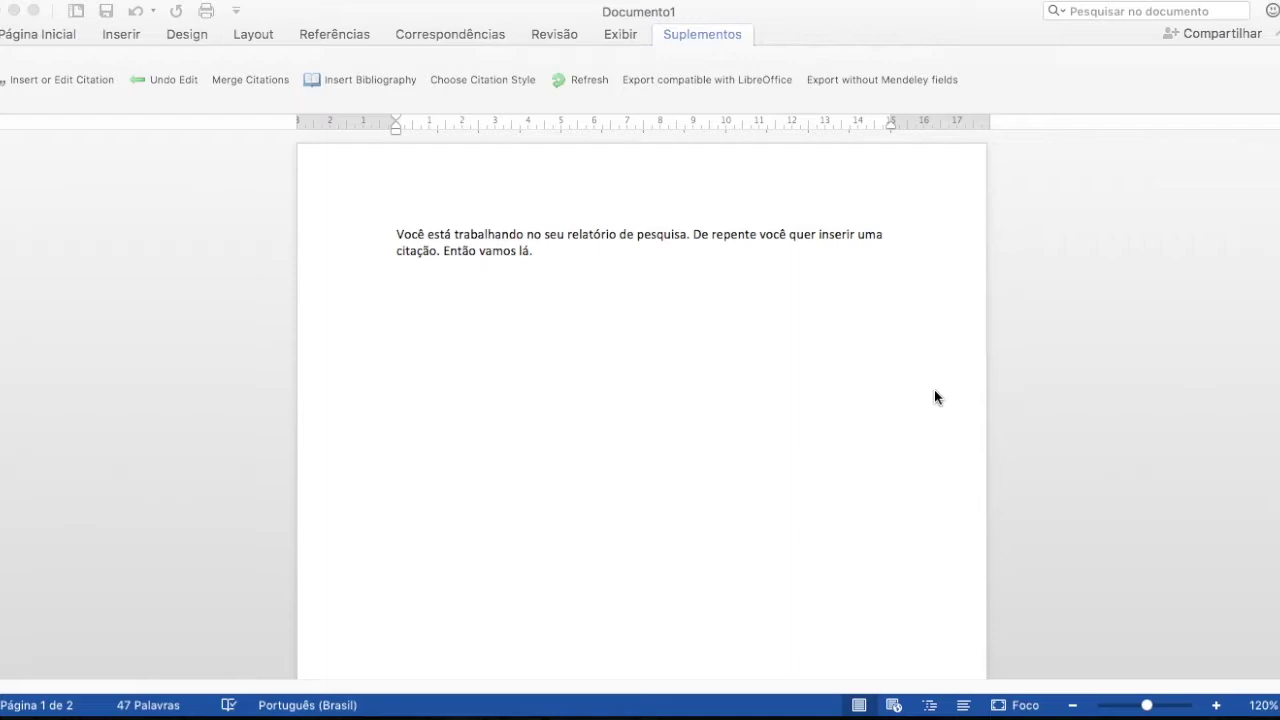
# Step: Write "Dessa forma, pode-se dizer que o céu é azul" as a new paragraph below the first one
pyautogui.click(620, 341)
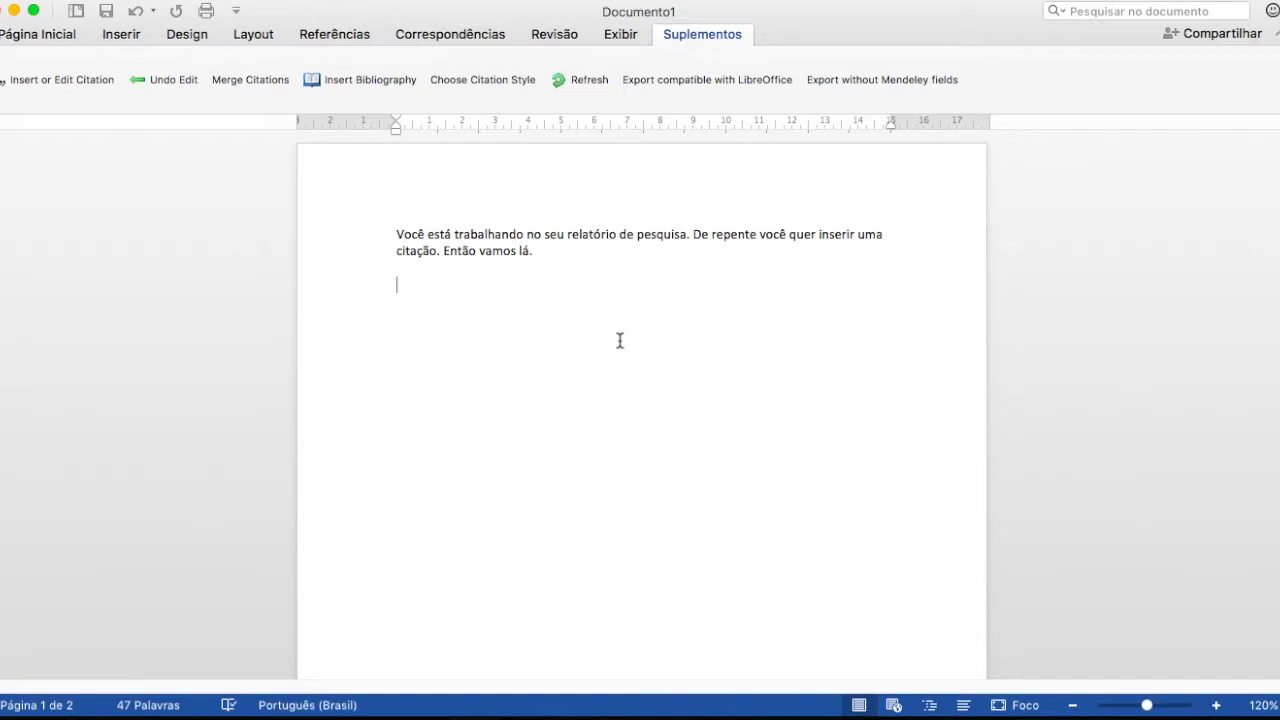
pyautogui.write('Dessa forma, pode-se diz')
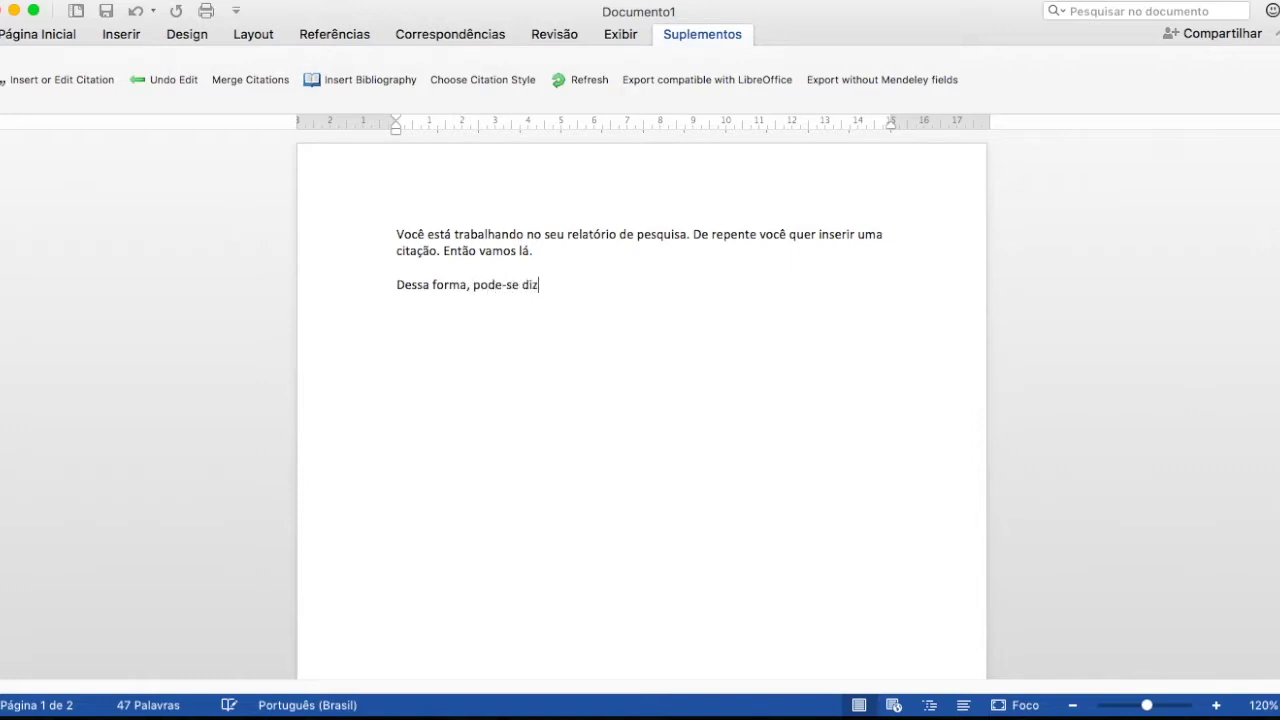
pyautogui.write('er que o céu é azul')
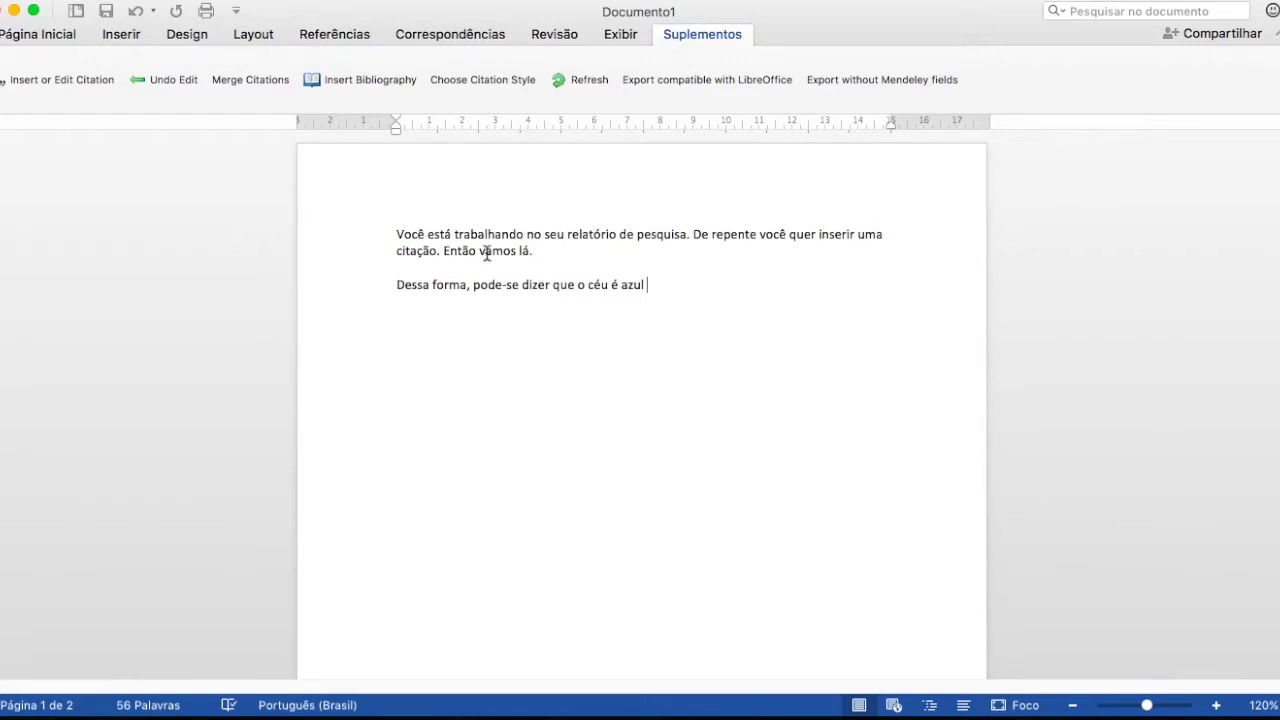
# Step: Search the Mendeley library for "barab", cite the 2003 book "Linked: How Everything Is Connected to Everything Else" after "azul", and add a period
pyautogui.click(83, 82)
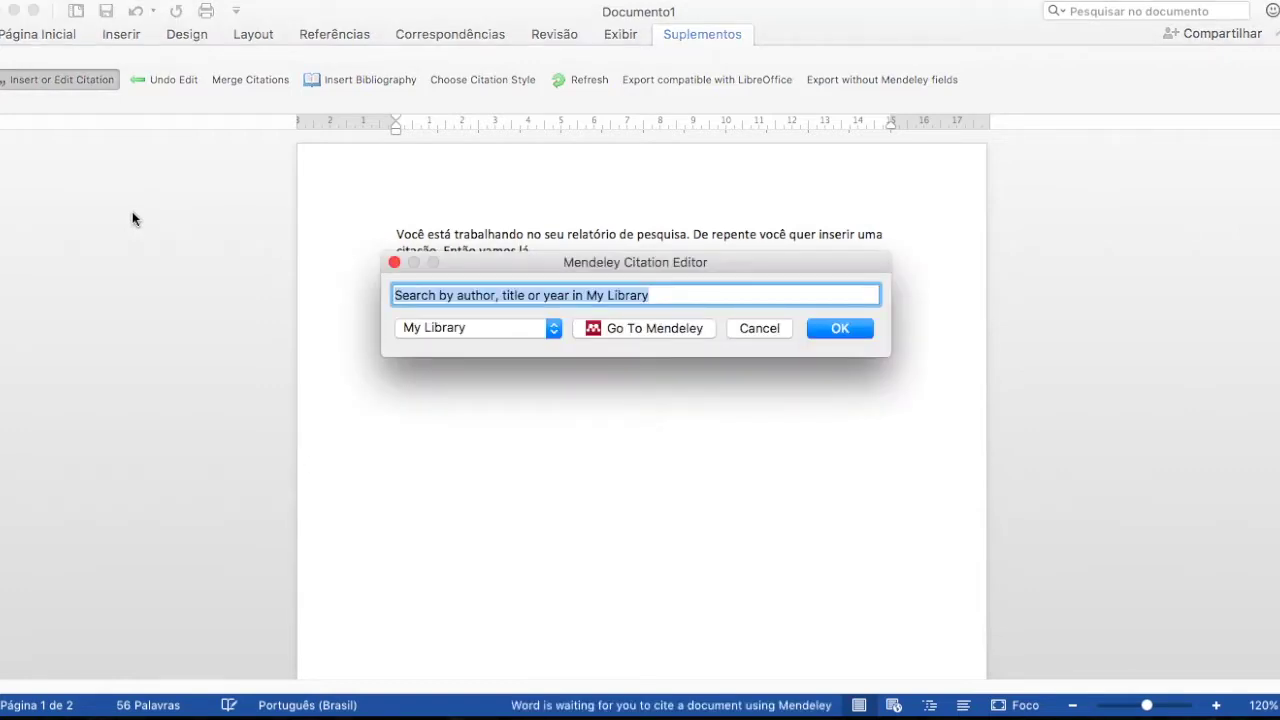
pyautogui.write('bar')
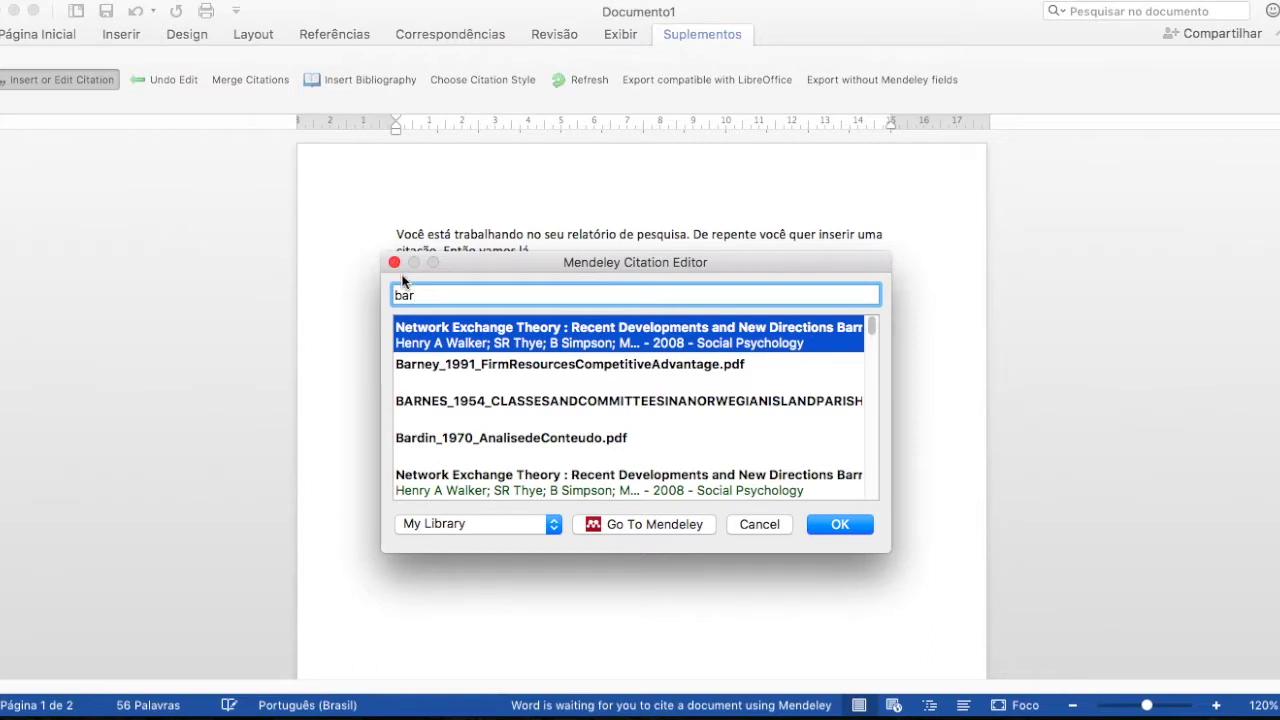
pyautogui.write('ab')
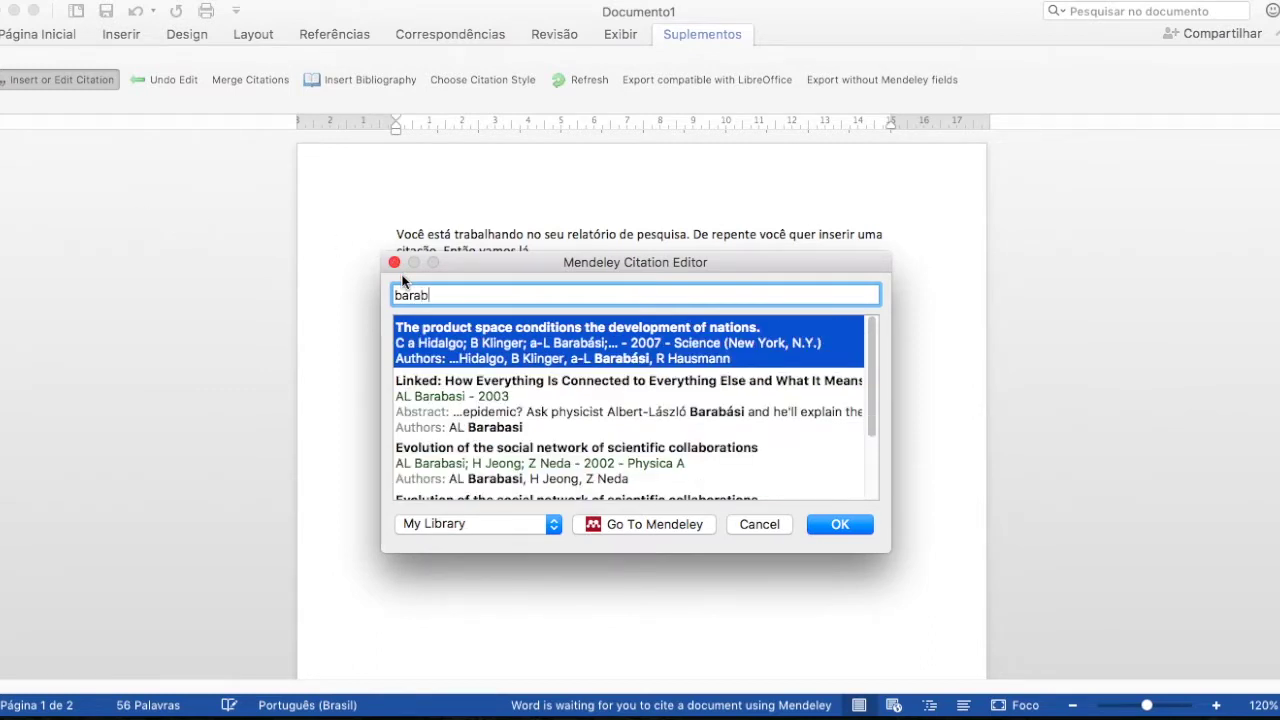
pyautogui.click(441, 390)
pyautogui.click(824, 327)
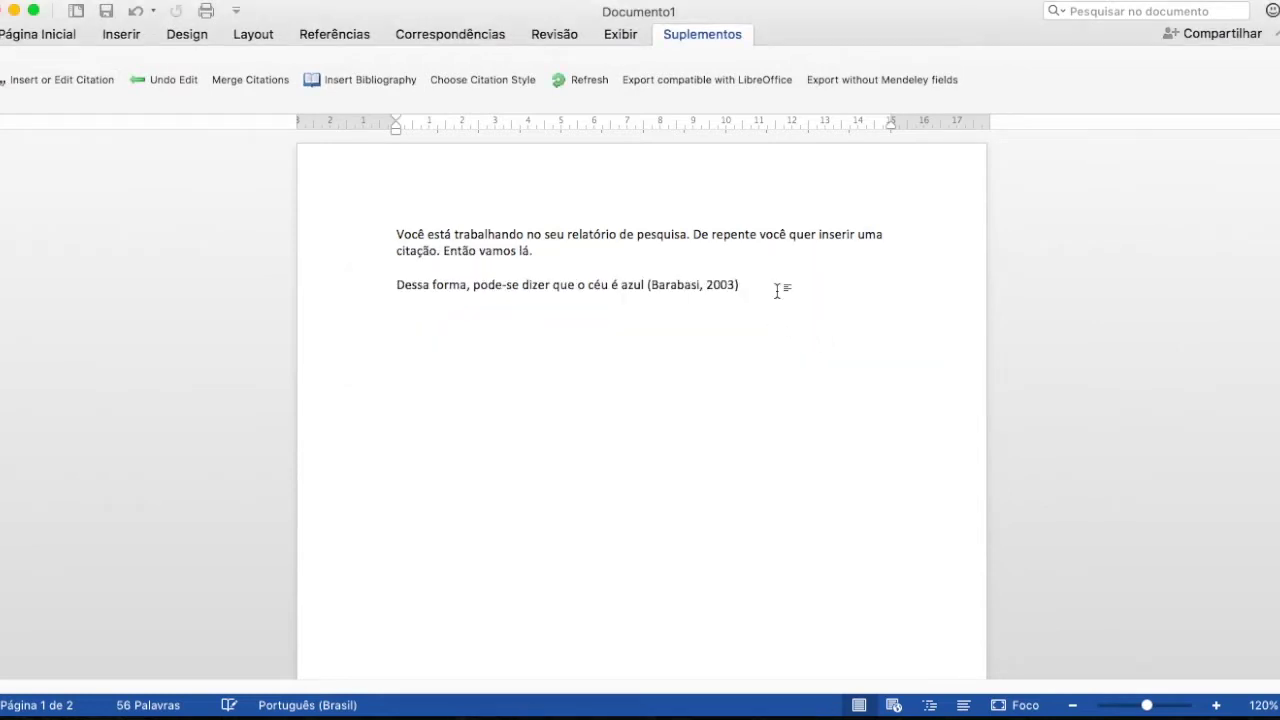
pyautogui.write('.')
# Step: Continue the second paragraph with "De forma complementar pode-se dizer que quando está nublado, o céu fica cinza" and a closing period
pyautogui.scroll(-10, 784, 374)
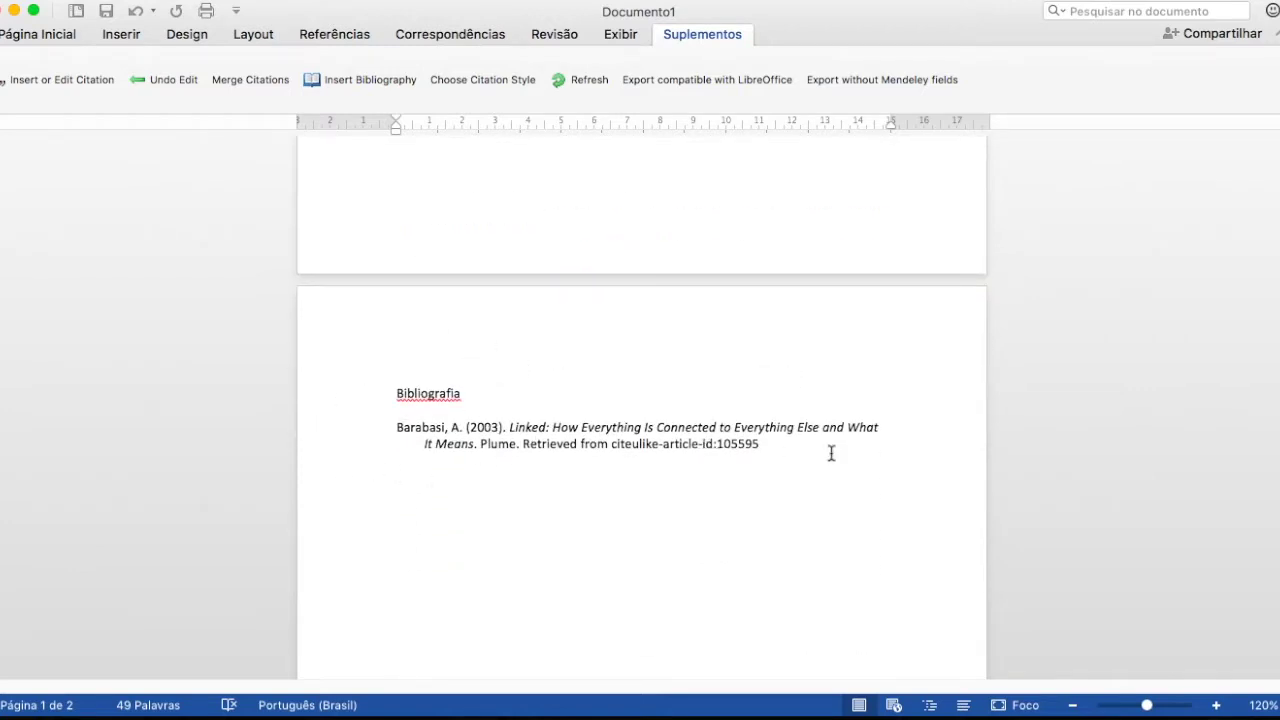
pyautogui.scroll(5, 832, 451)
pyautogui.scroll(5, 832, 451)
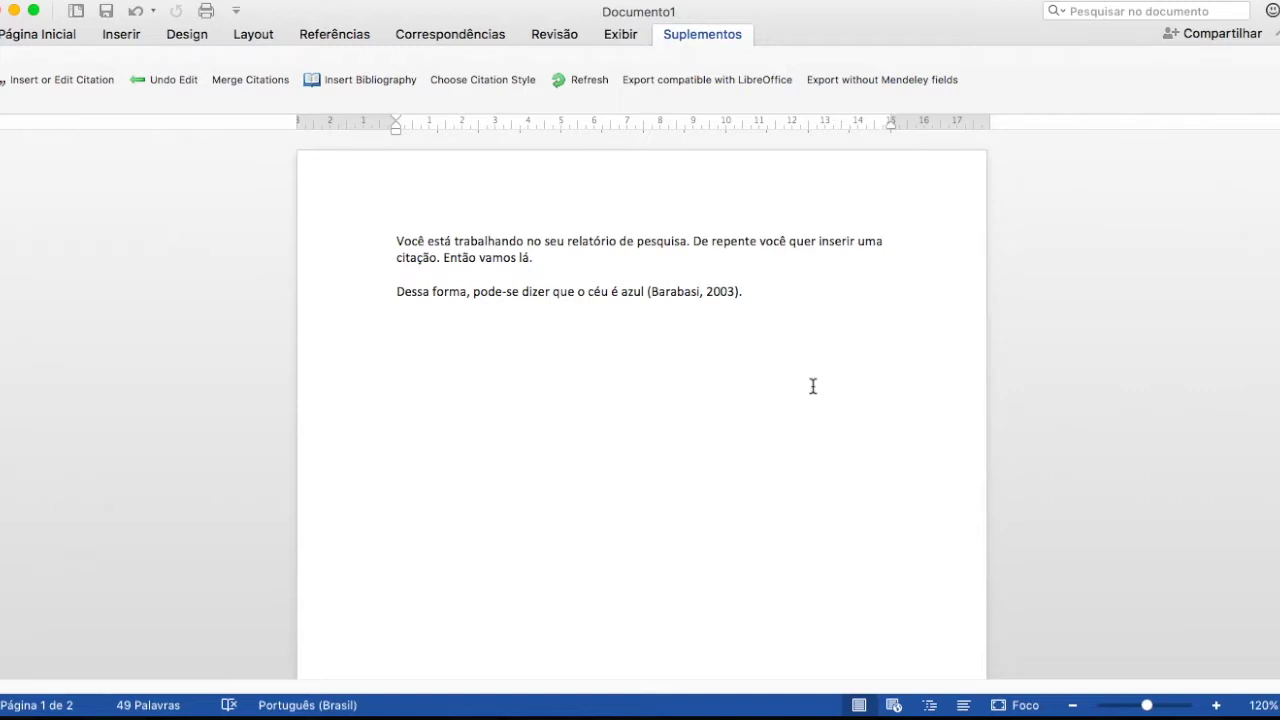
pyautogui.press('super+z')
pyautogui.write('De forma complementar pode-se dizer que quando está nublado, o c;e')
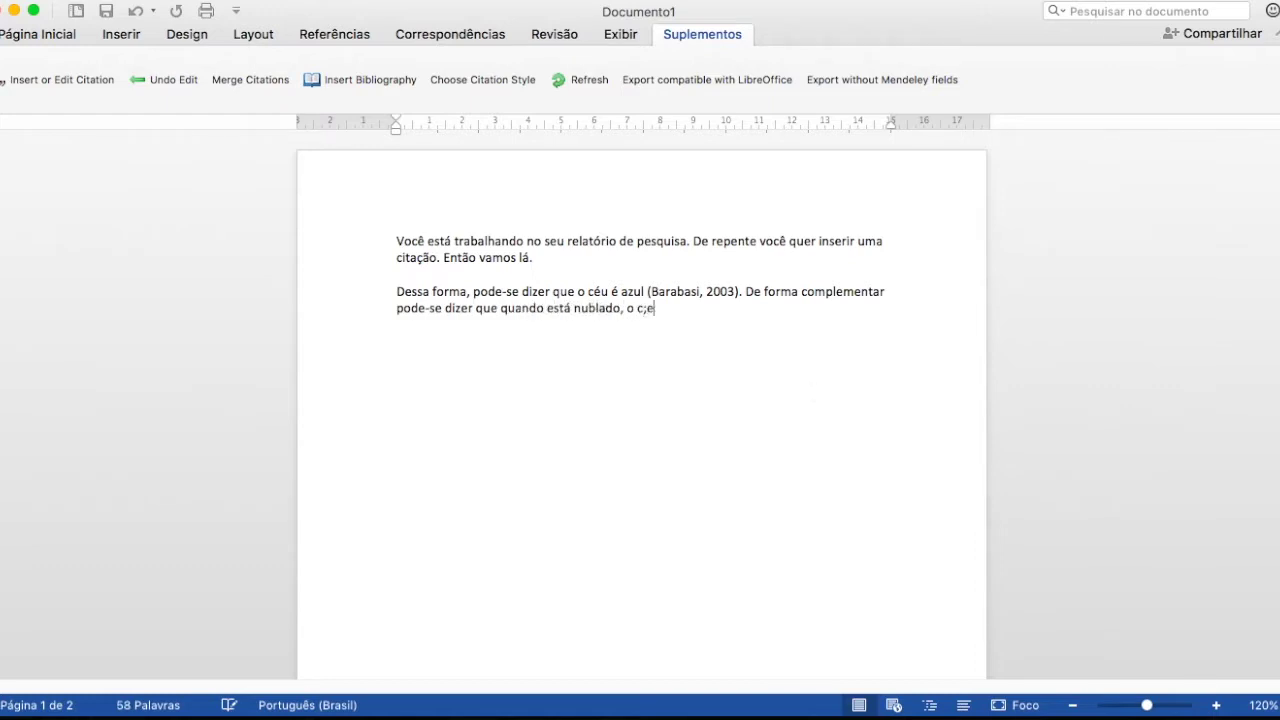
pyautogui.press('BackSpace')
pyautogui.press('BackSpace')
pyautogui.write('éu fica cinza .')
# Step: Search the Mendeley library for "aa" and cite "Finding community structure in very large networks" after "cinza", before the period
pyautogui.click(77, 90)
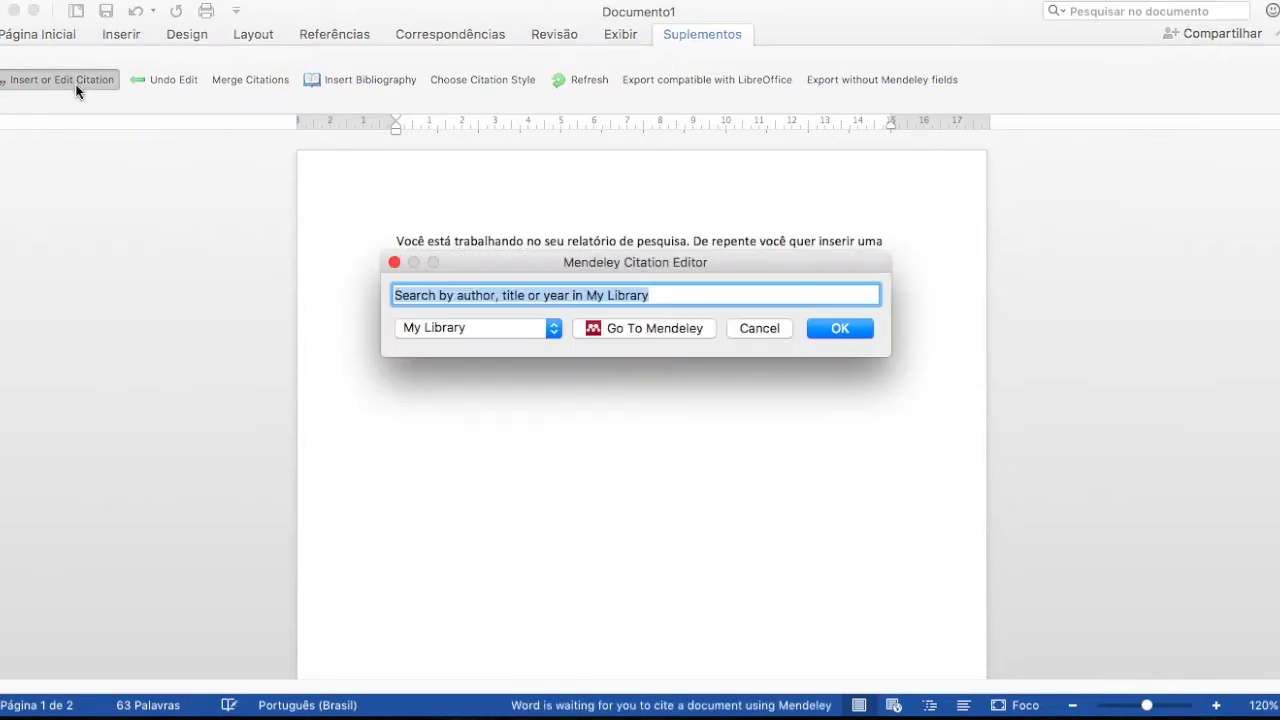
pyautogui.write('aak')
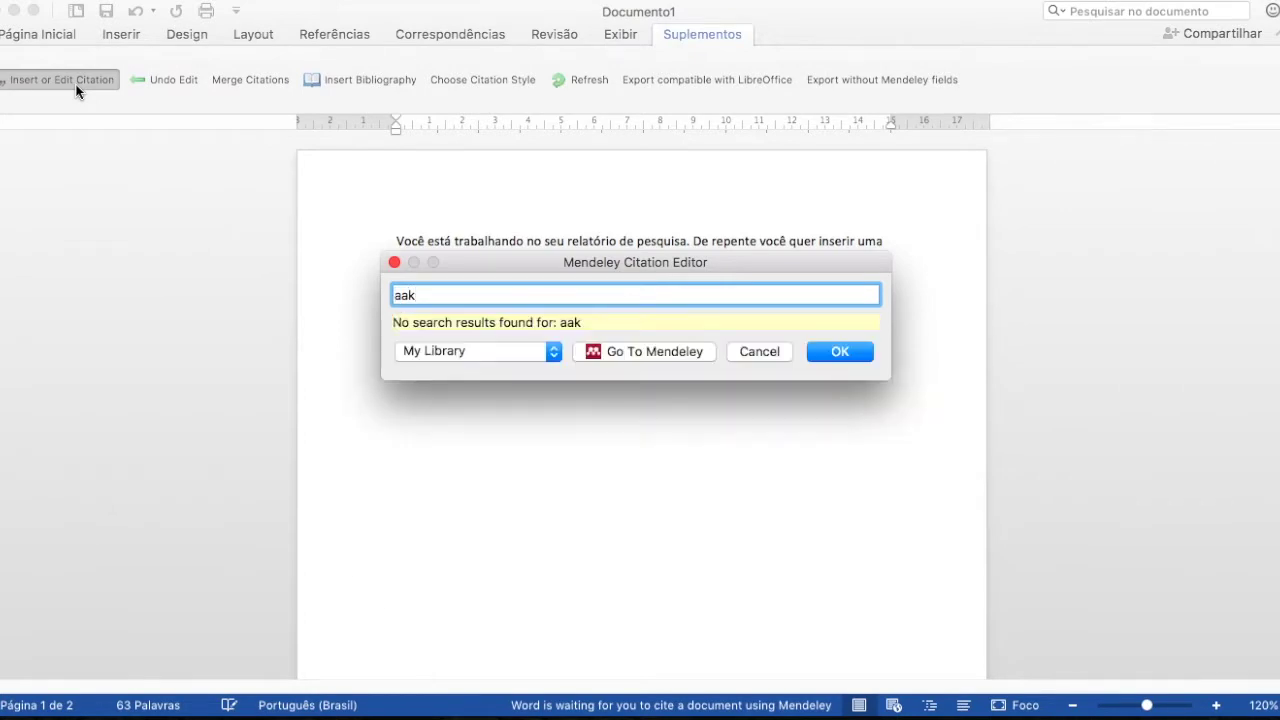
pyautogui.press('BackSpace')
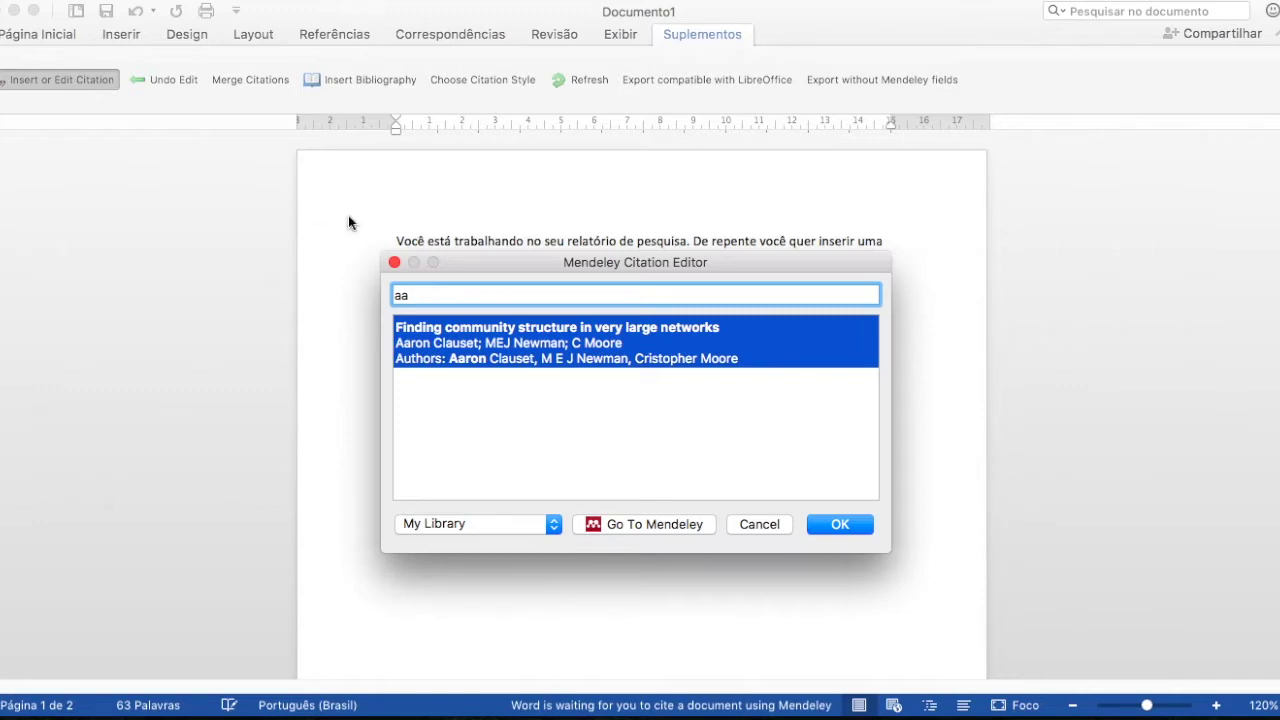
pyautogui.click(445, 335)
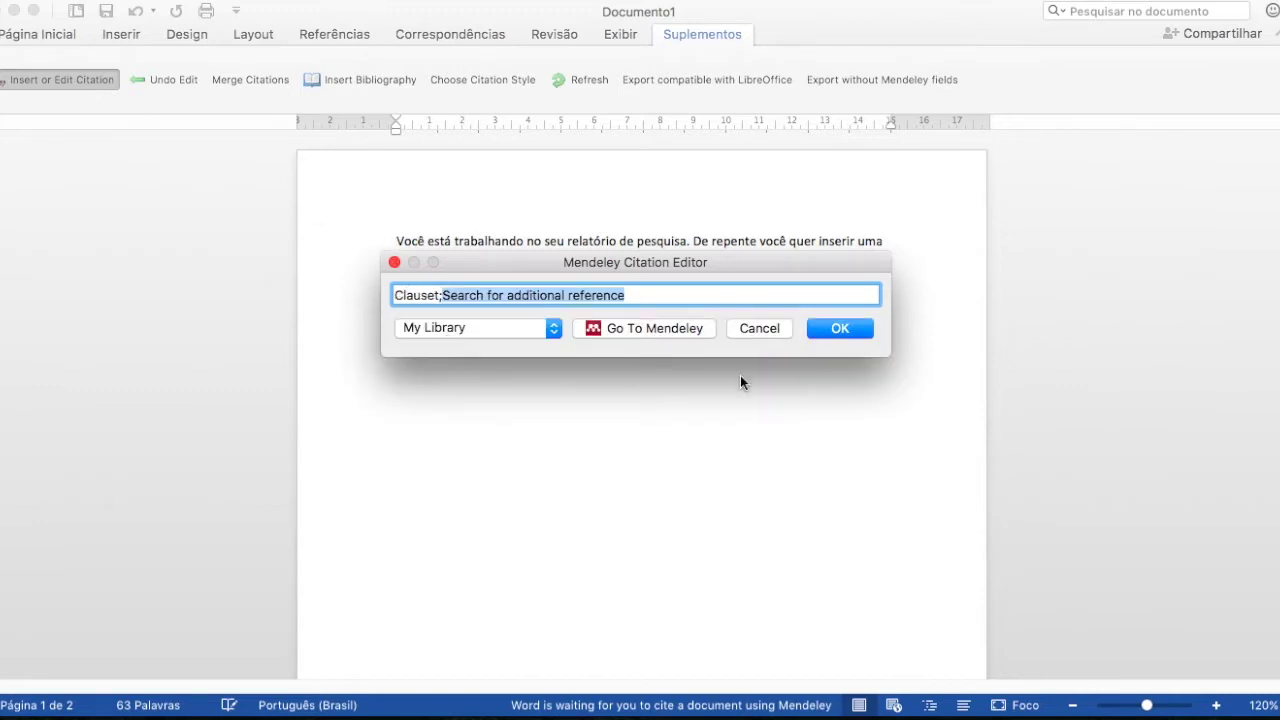
pyautogui.click(845, 330)
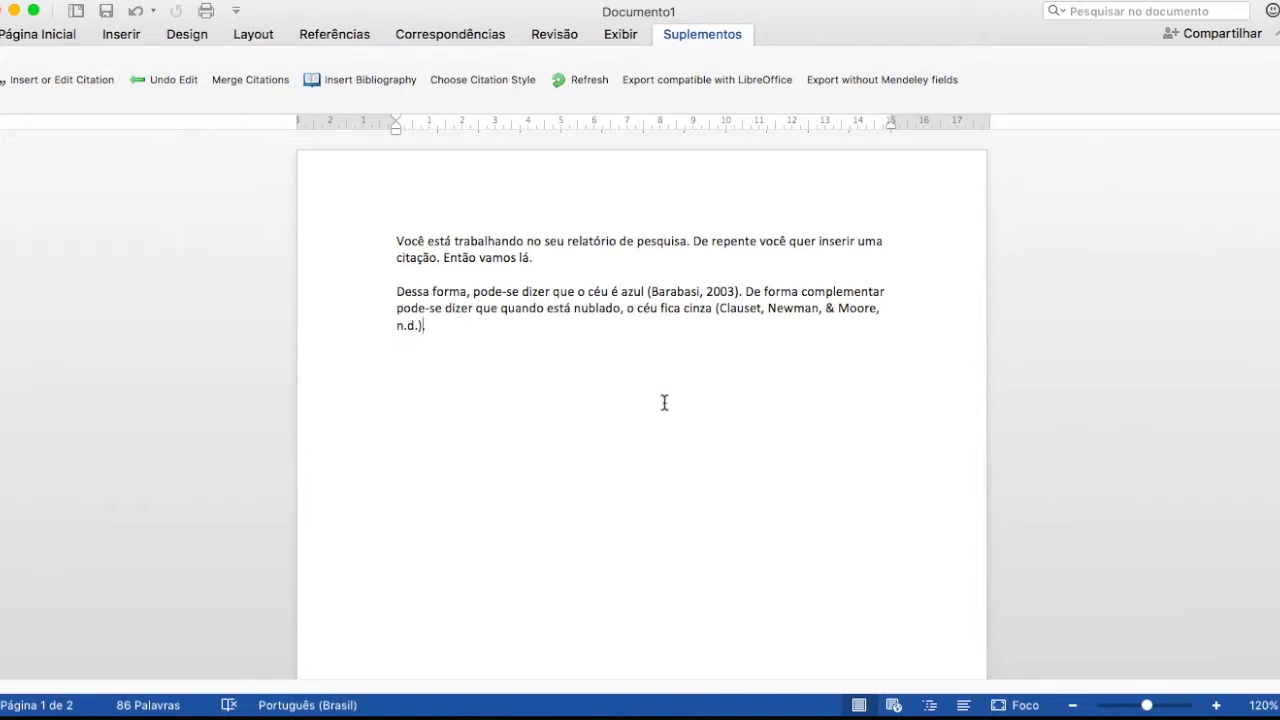
# Step: Compare the bibliography entries on the second page with the in-text citations on the first page
pyautogui.scroll(-10, 662, 410)
pyautogui.scroll(-5, 662, 420)
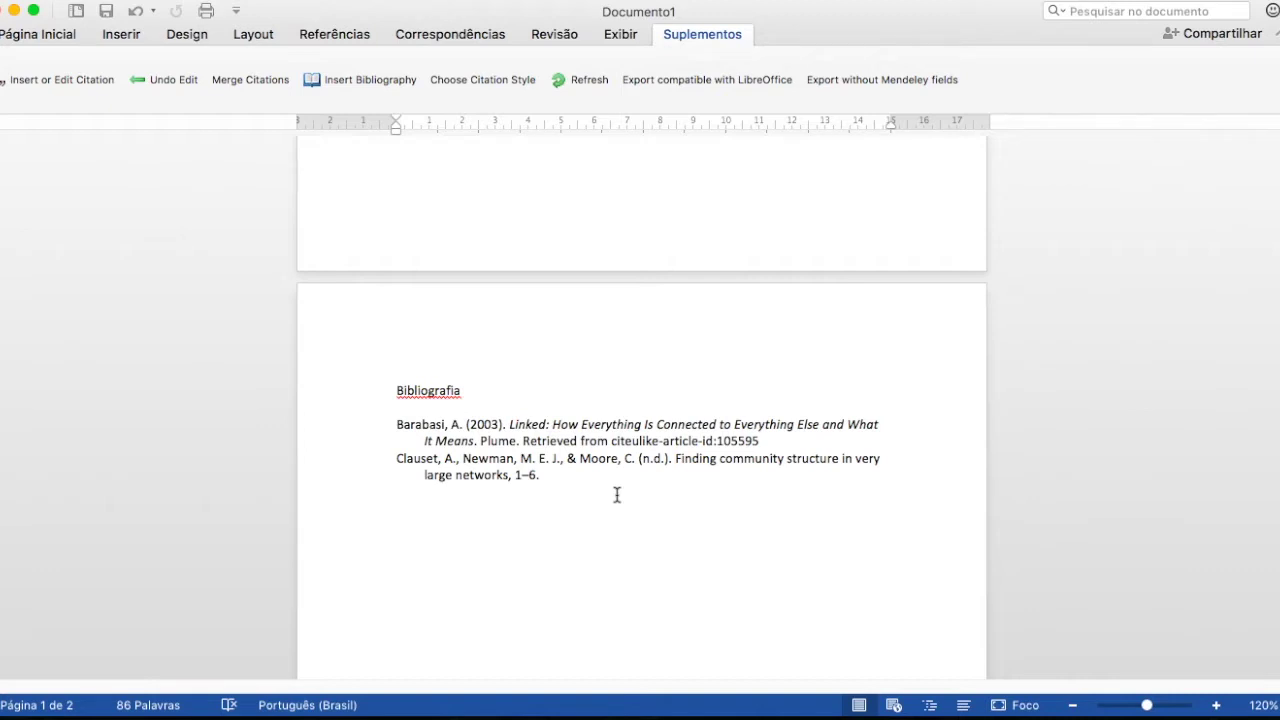
pyautogui.scroll(10, 617, 495)
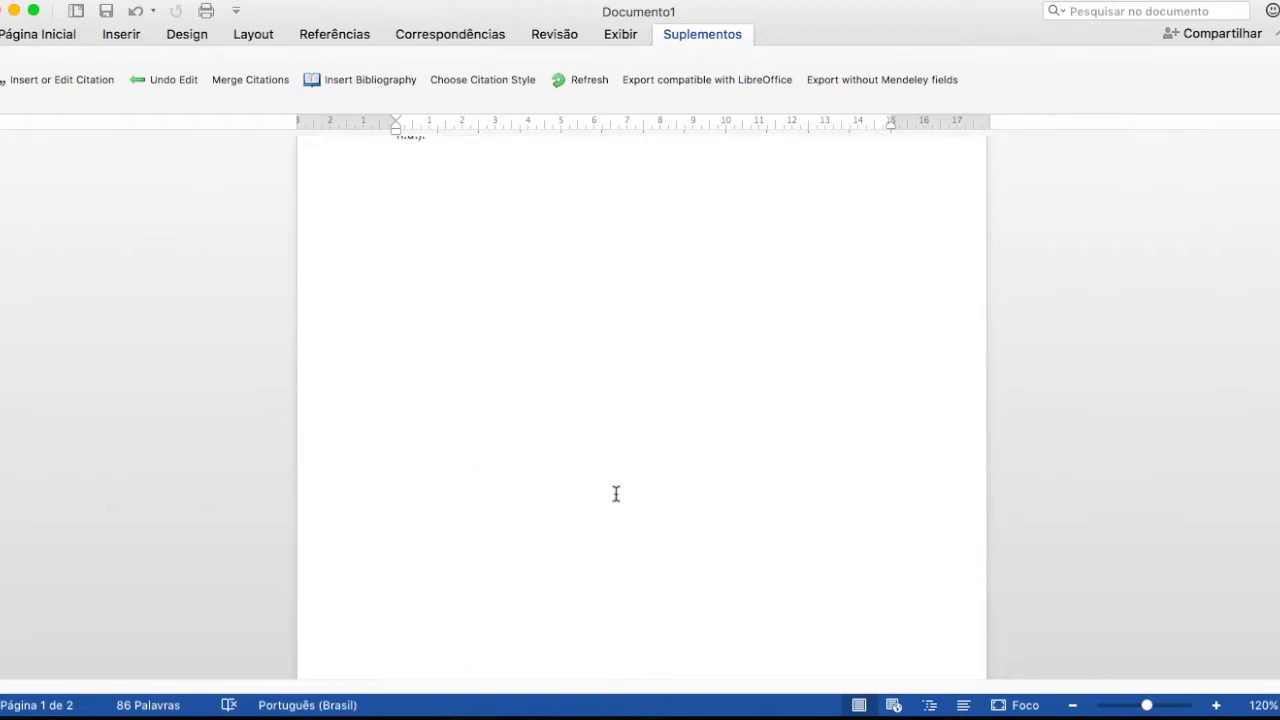
pyautogui.scroll(3, 616, 496)
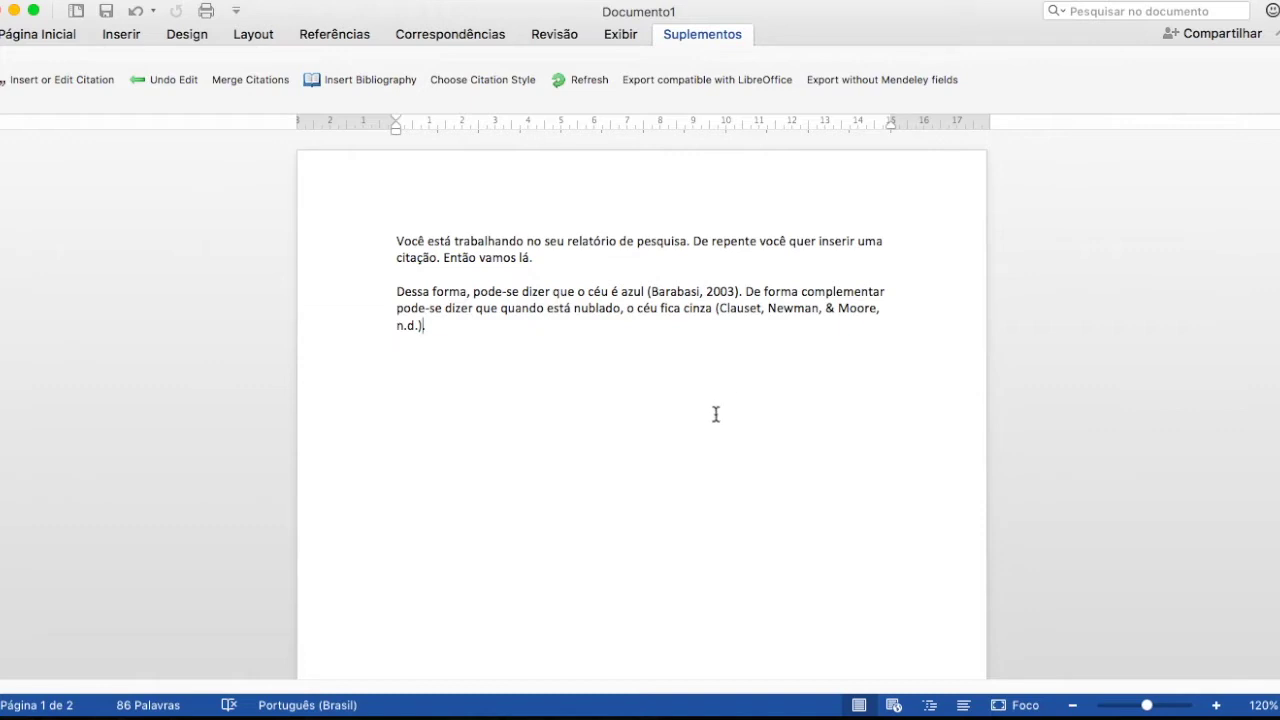
pyautogui.scroll(-10, 716, 414)
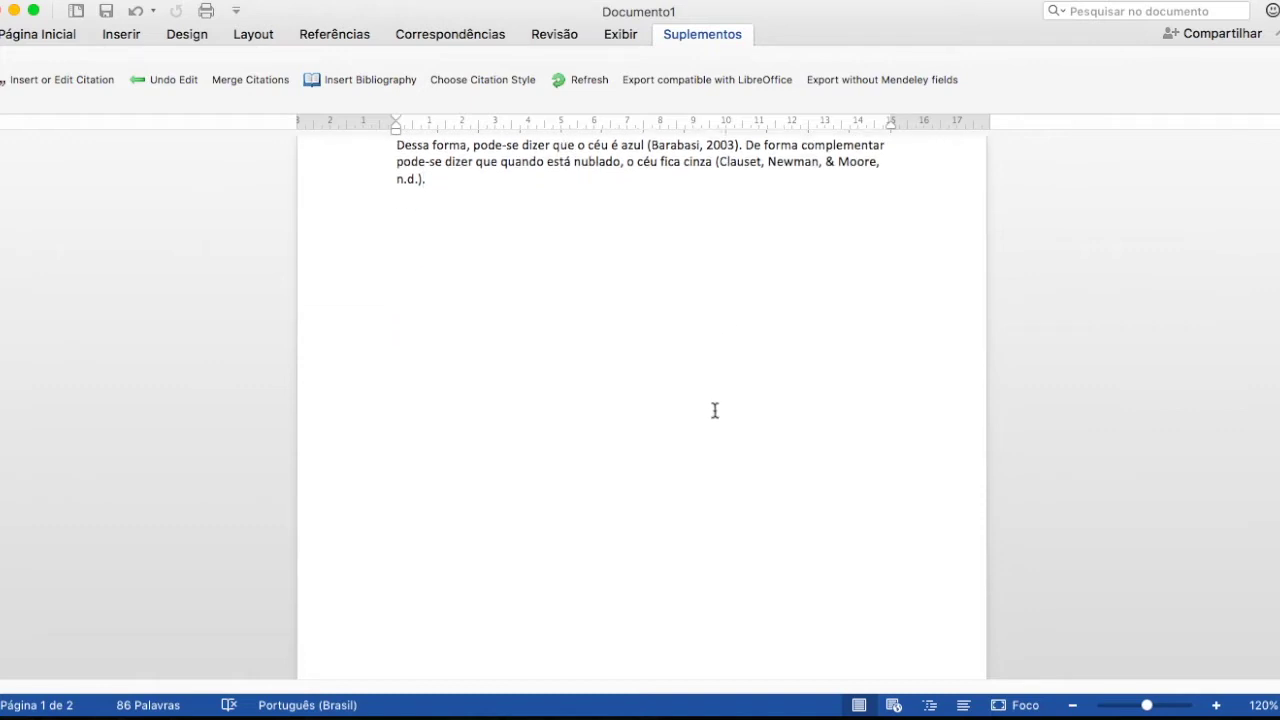
pyautogui.scroll(-2, 575, 414)
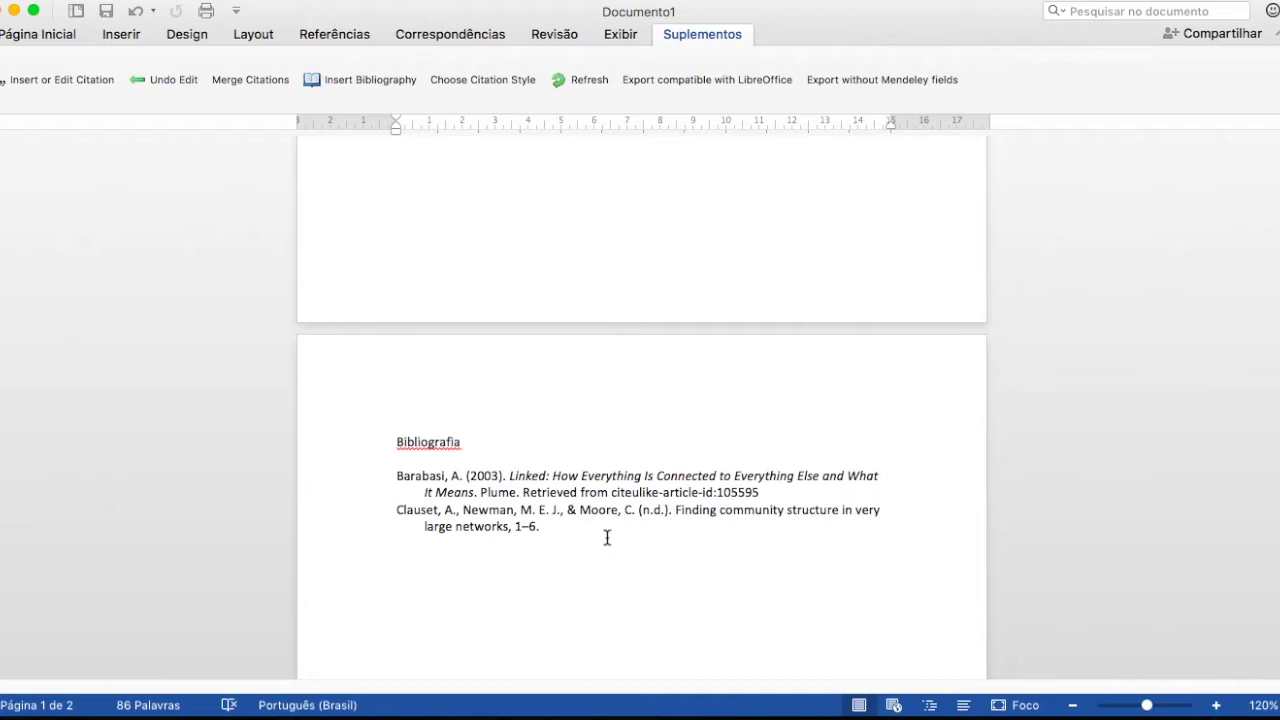
pyautogui.scroll(5, 594, 360)
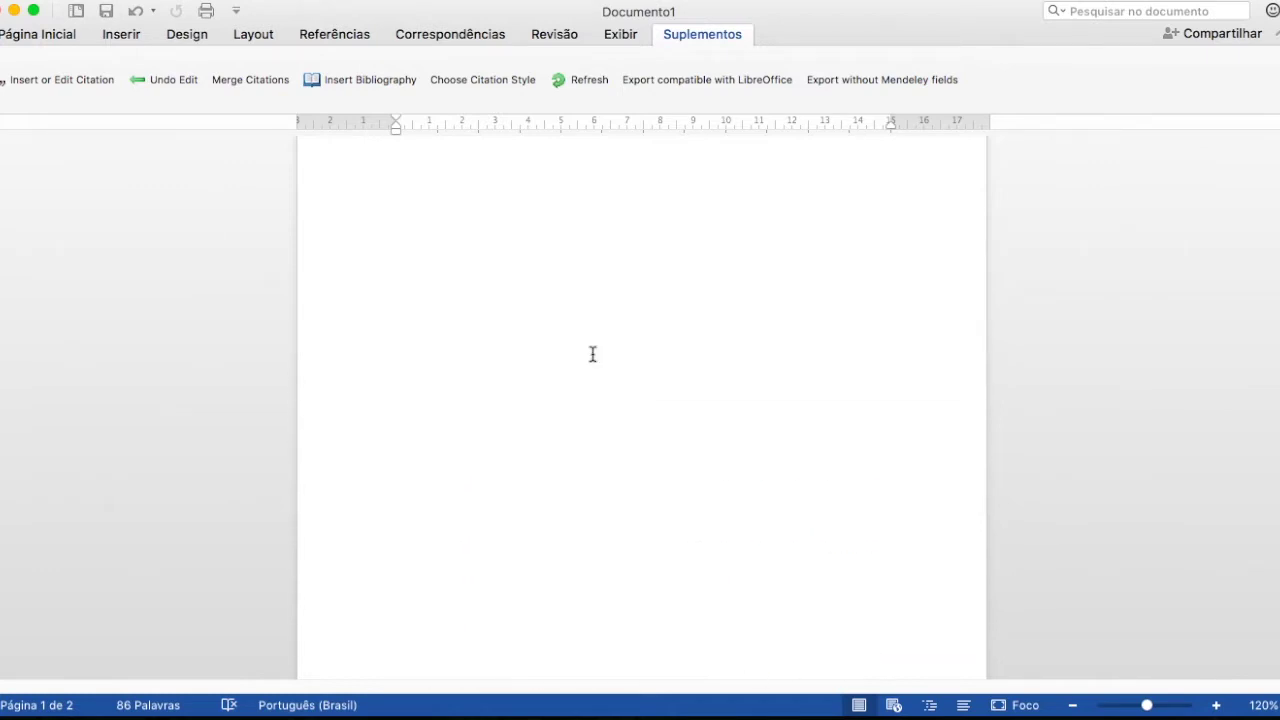
pyautogui.scroll(5, 592, 354)
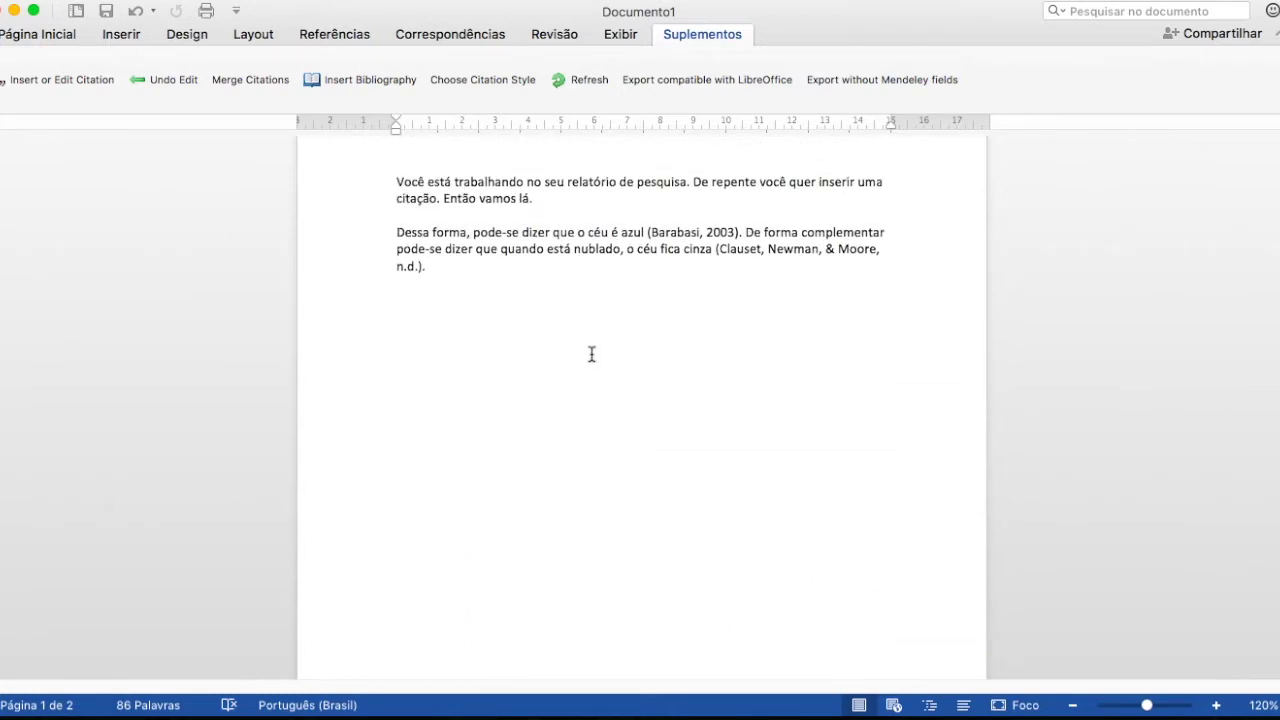
# Step: Edit the citation after "azul", searching the library for "lem" and adding the 2004 reference "Cibercidade: as cidades na cibercultura"
pyautogui.click(669, 291)
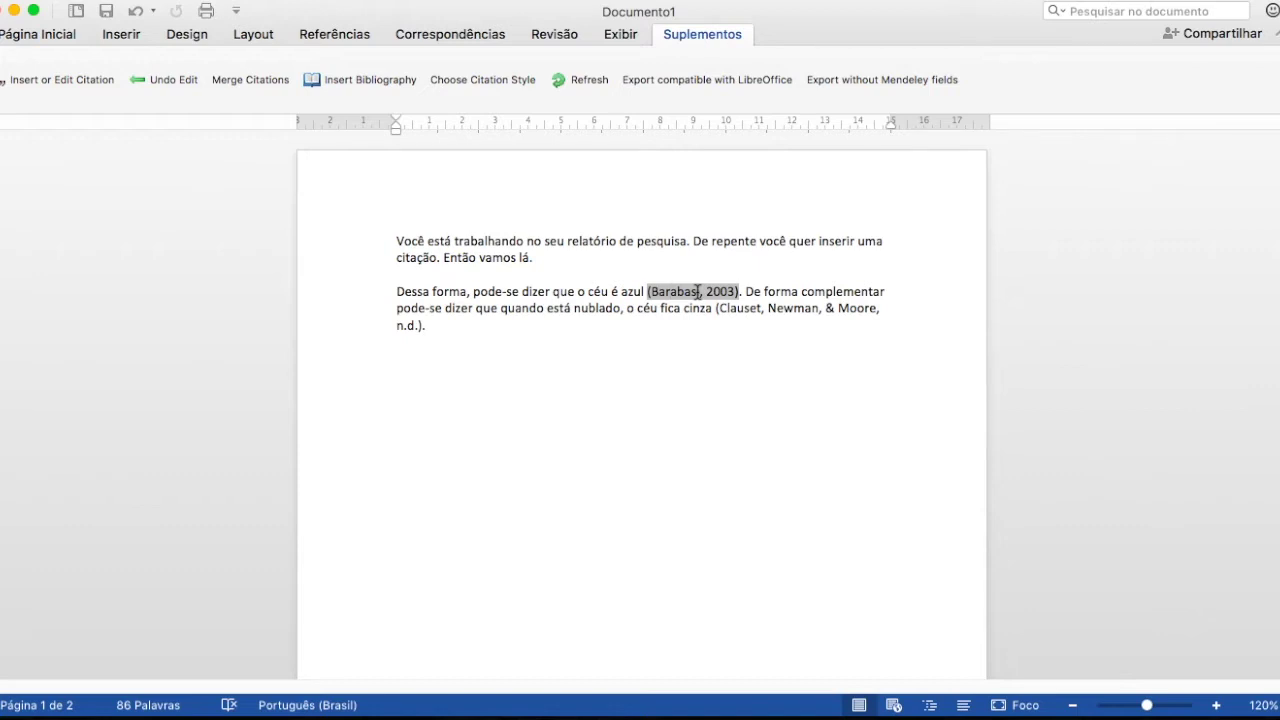
pyautogui.click(57, 84)
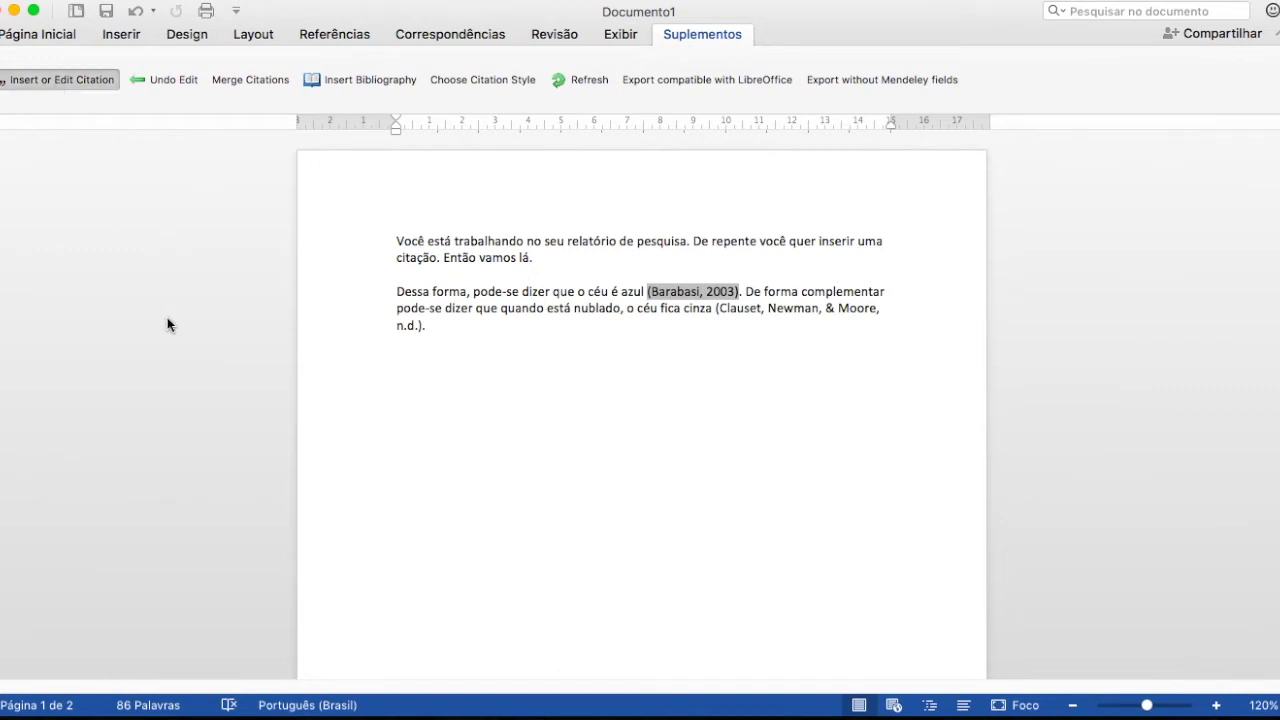
pyautogui.moveTo(518, 262); pyautogui.dragTo(509, 343)
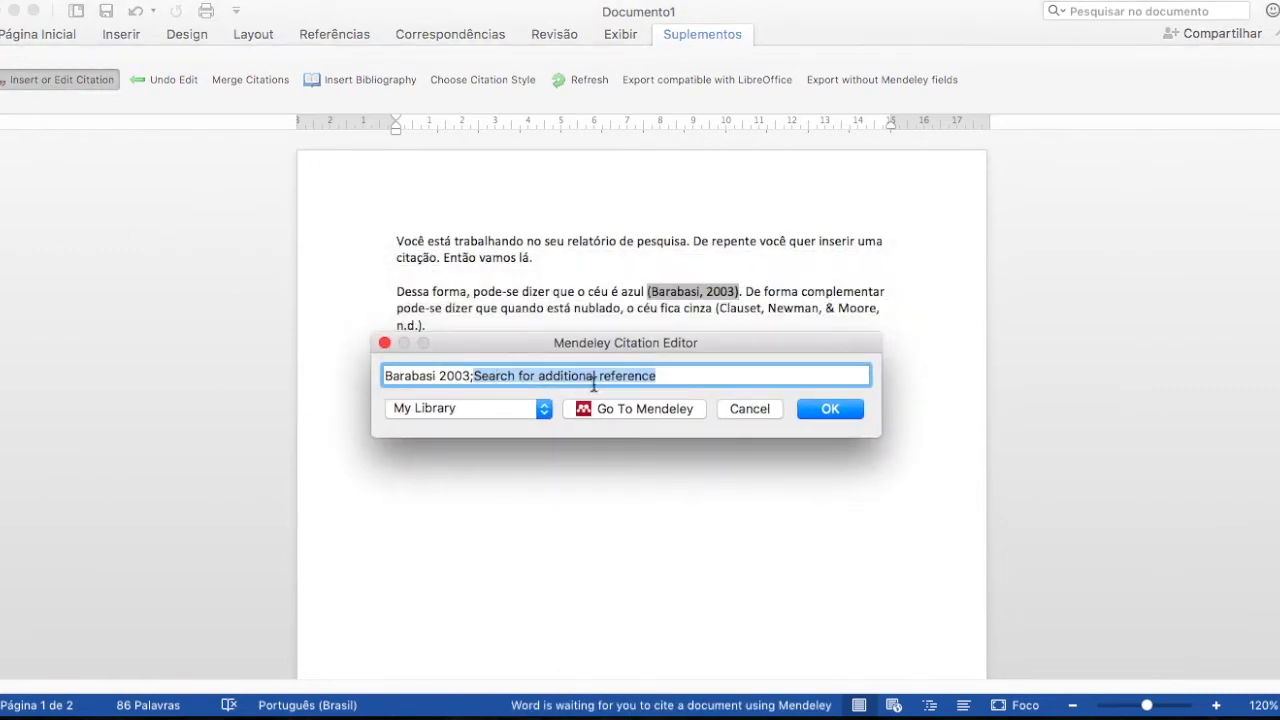
pyautogui.moveTo(666, 377); pyautogui.dragTo(477, 377)
pyautogui.write('lem')
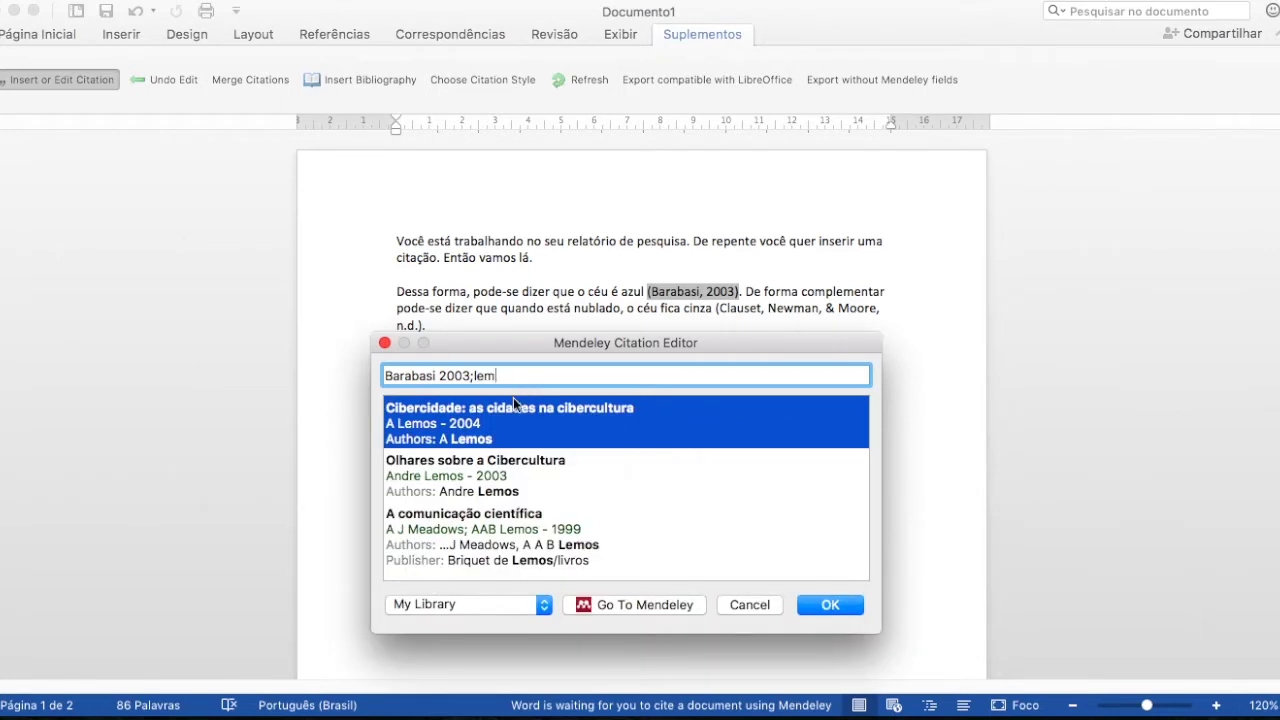
pyautogui.click(513, 400)
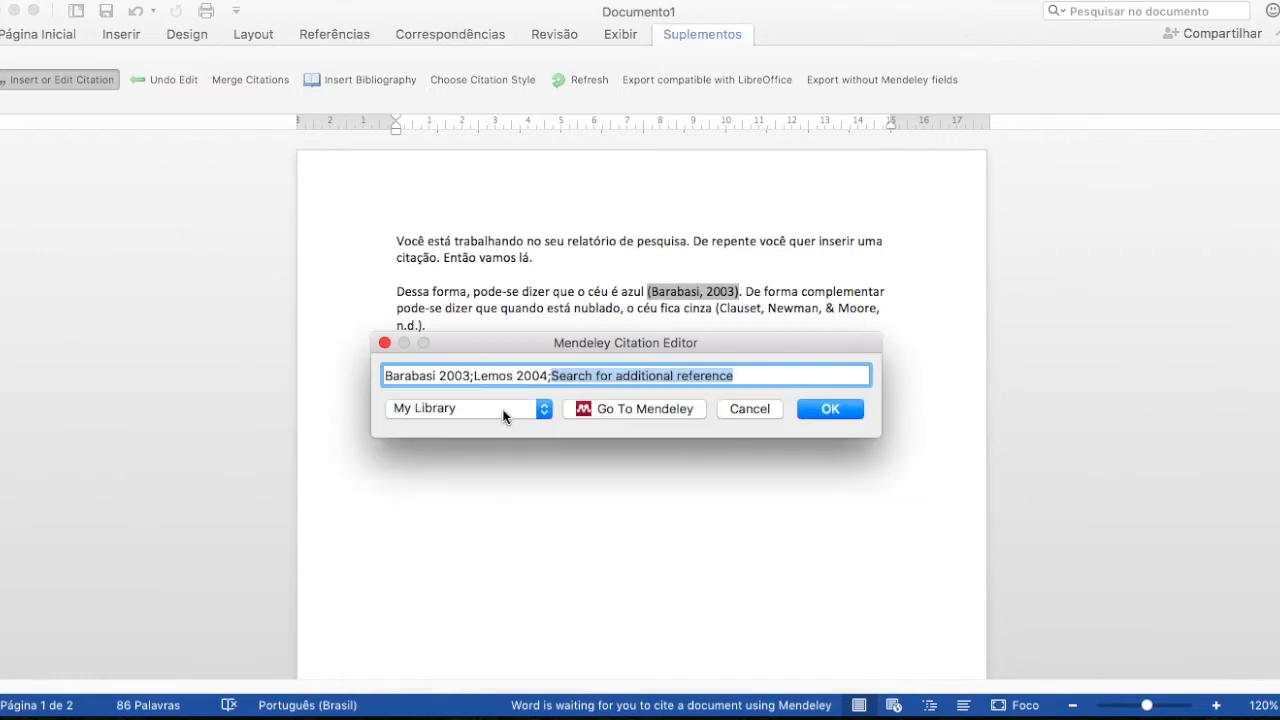
pyautogui.click(827, 410)
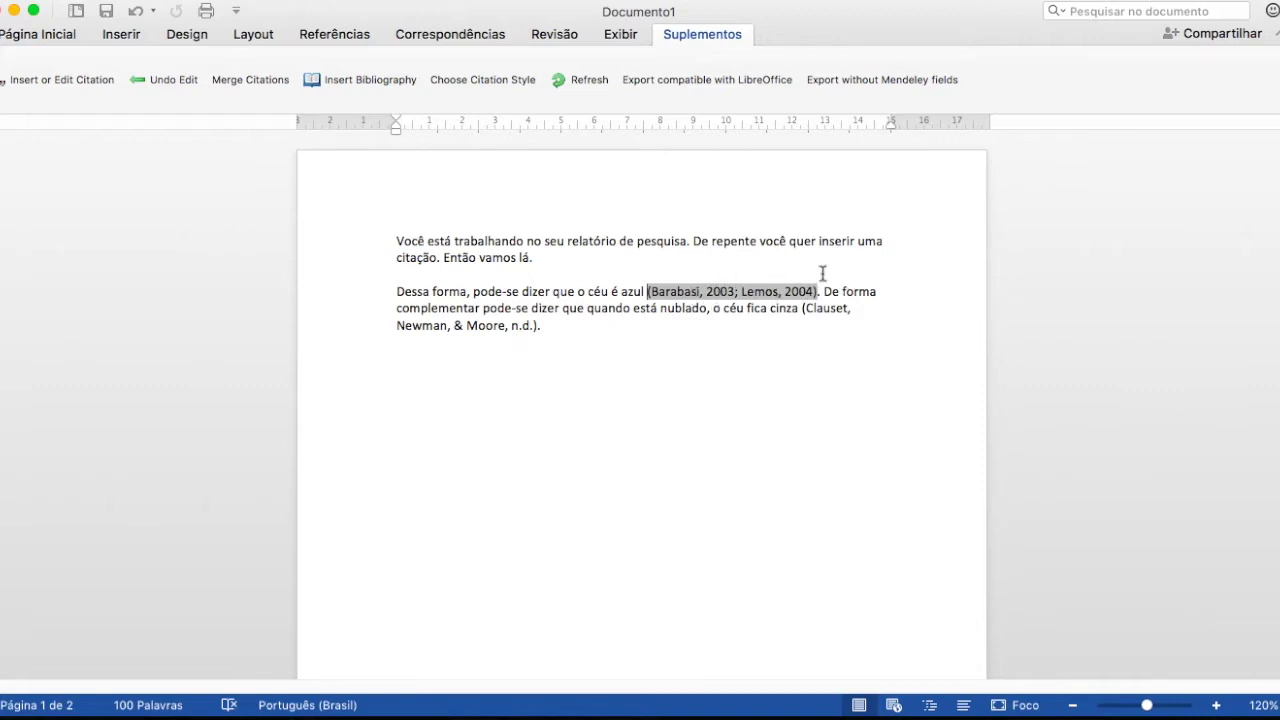
# Step: Check the bibliography on the second page for the newly added reference and return to the edited citation
pyautogui.scroll(-10, 748, 425)
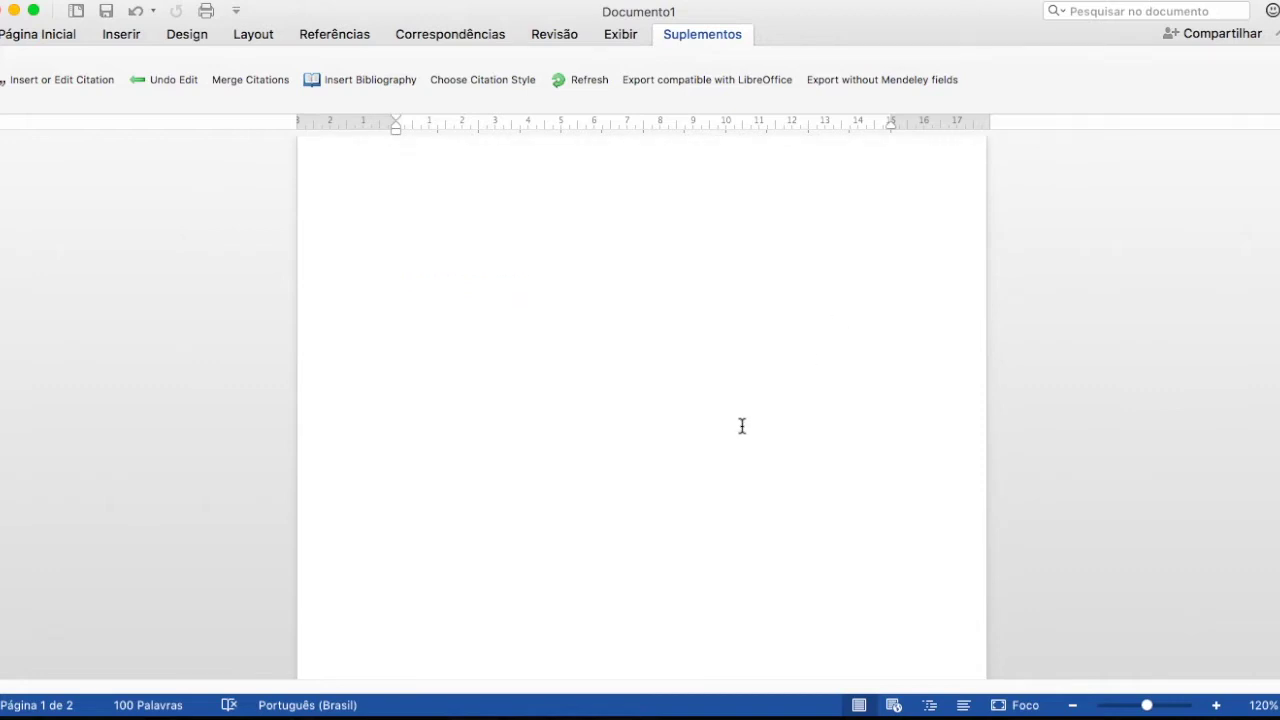
pyautogui.scroll(-4, 748, 432)
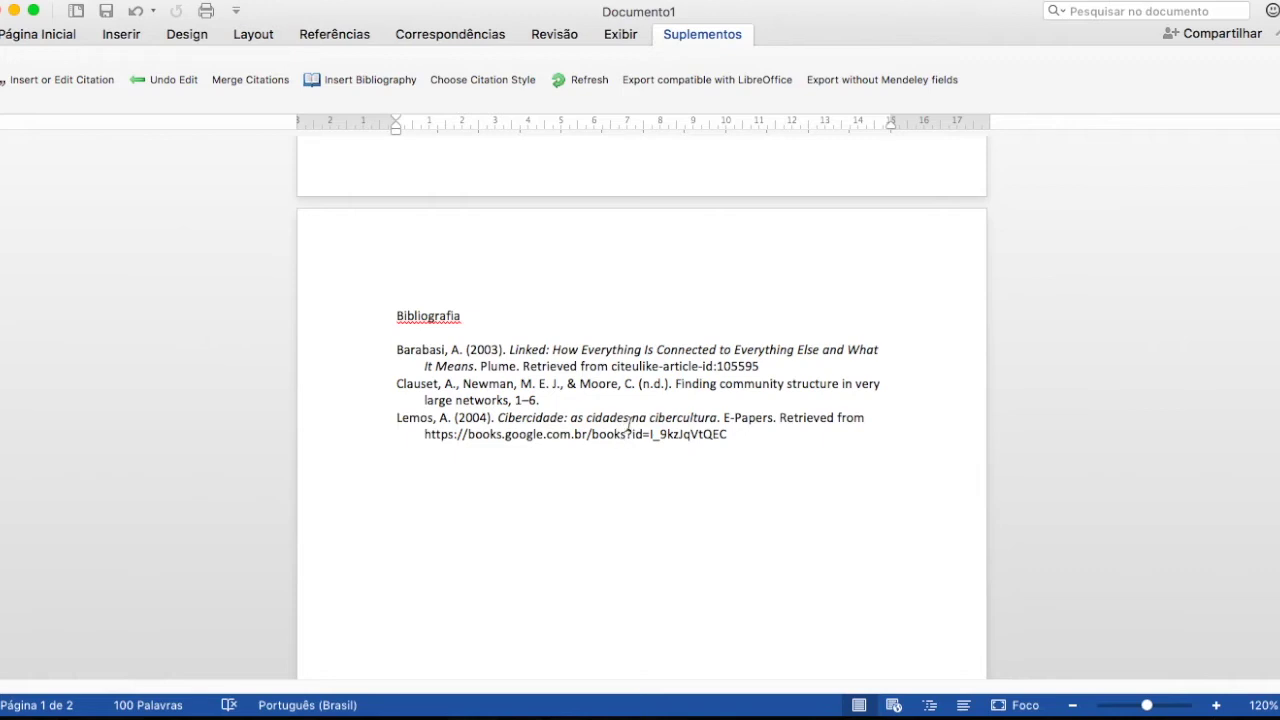
pyautogui.scroll(10, 615, 323)
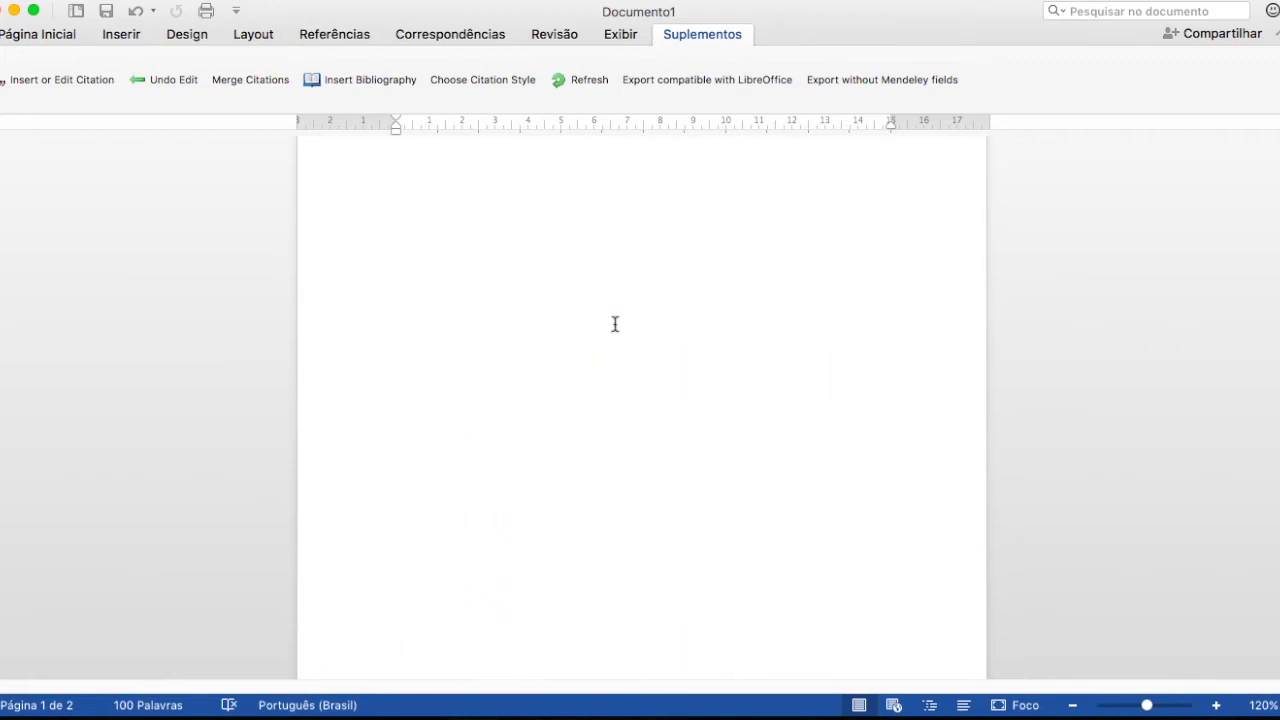
pyautogui.scroll(3, 615, 324)
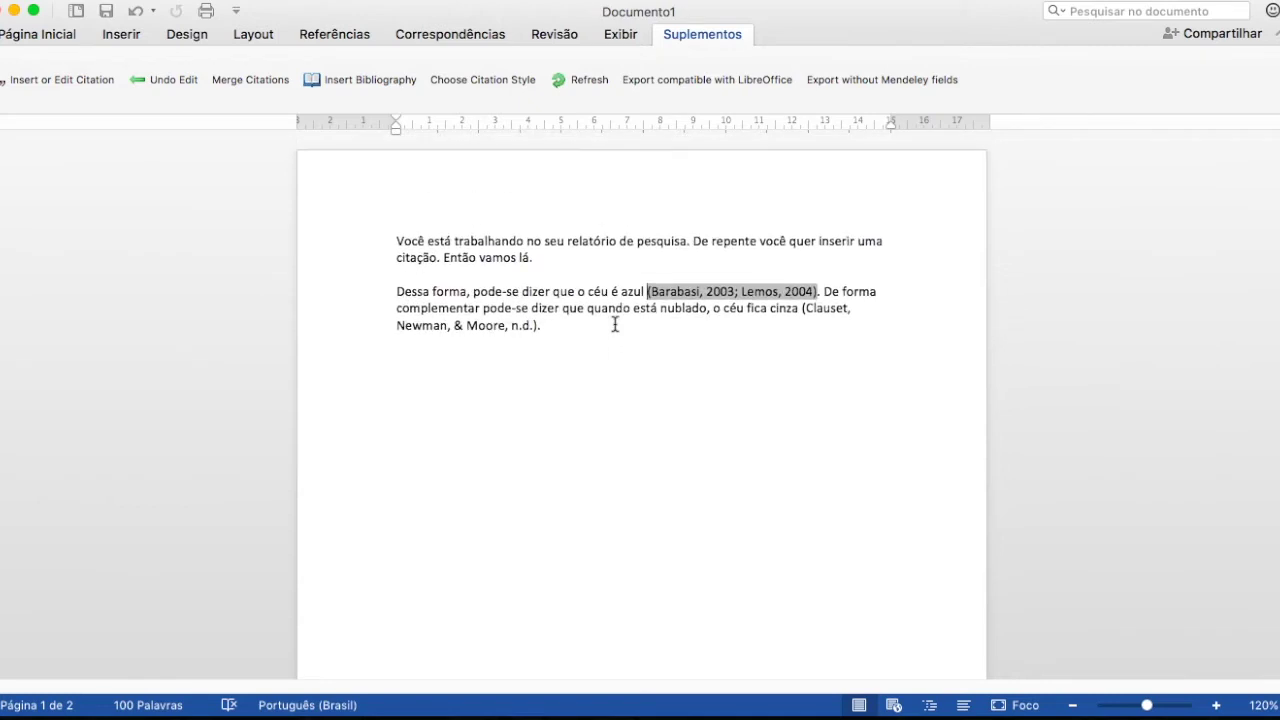
# Step: Review Mendeley's installed citation styles and the options for getting more styles, leaving American Psychological Association 6th edition selected
pyautogui.click(496, 81)
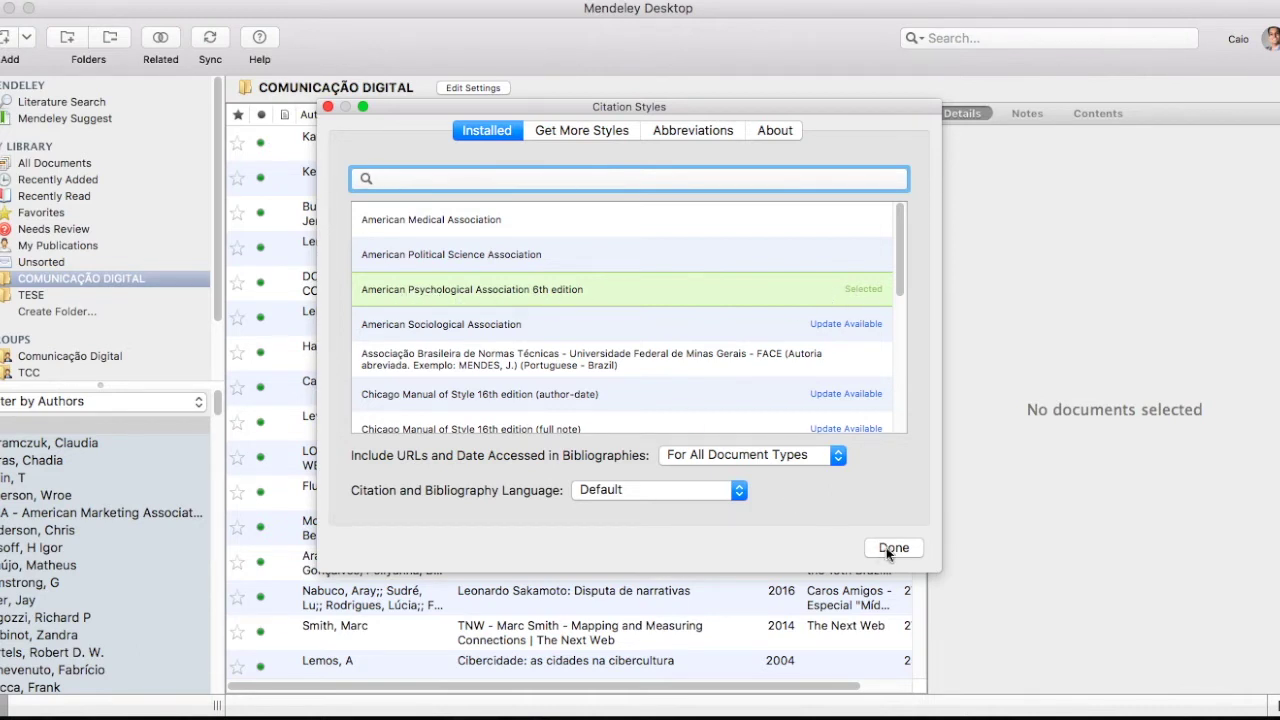
pyautogui.click(562, 130)
pyautogui.click(487, 131)
pyautogui.click(575, 131)
pyautogui.click(485, 130)
pyautogui.click(891, 548)
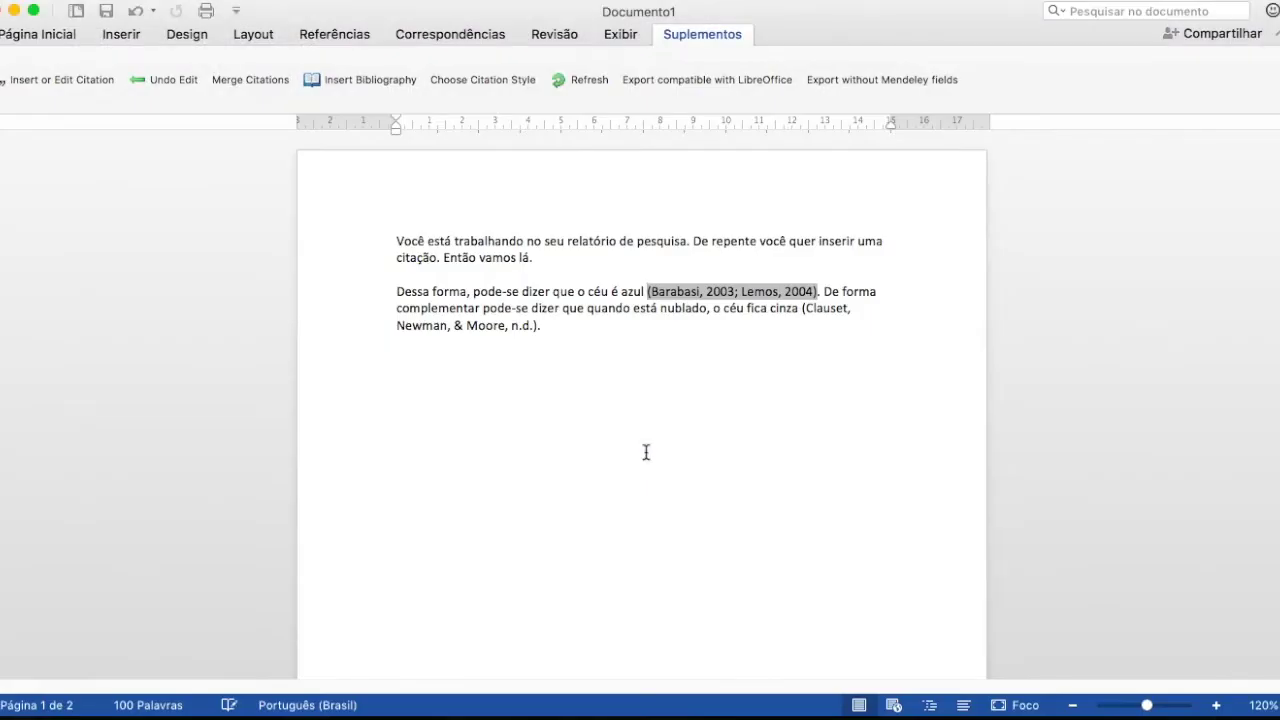
# Step: Deselect the citation and look over the cited paragraphs and the bibliography page
pyautogui.click(640, 410)
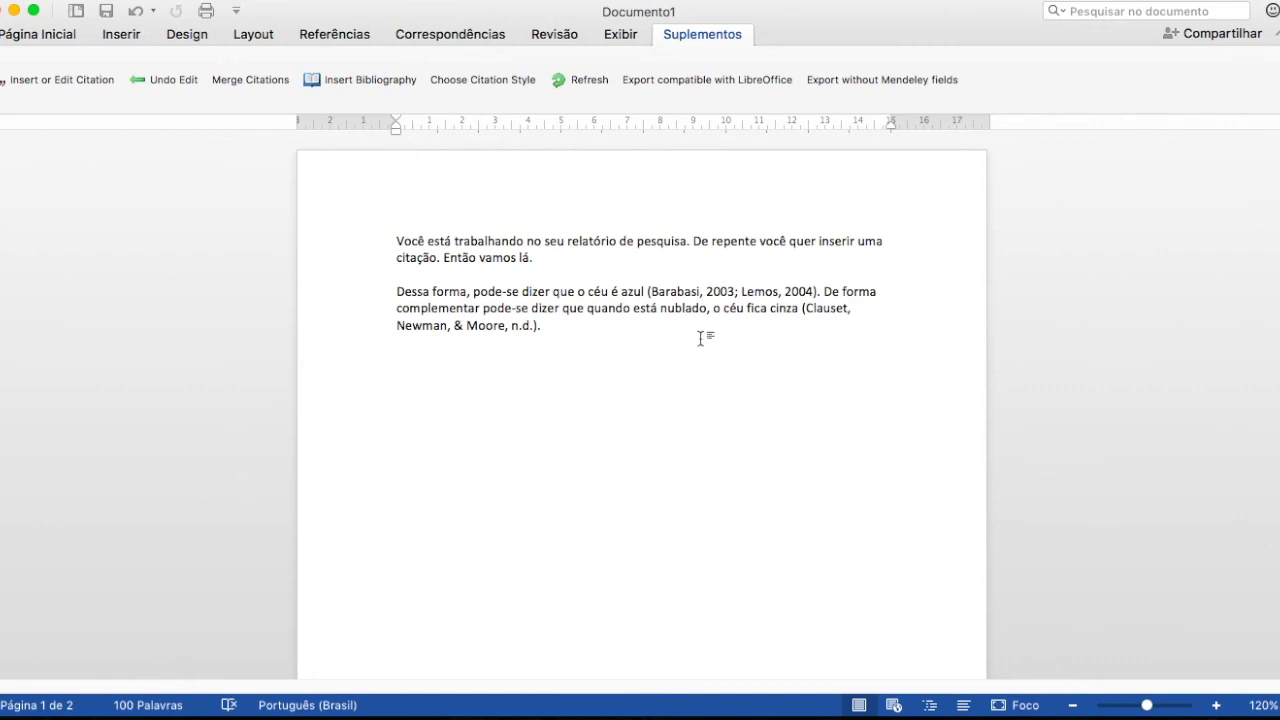
pyautogui.scroll(-5, 688, 440)
pyautogui.scroll(5, 688, 440)
pyautogui.scroll(-2, 686, 450)
pyautogui.scroll(2, 686, 450)
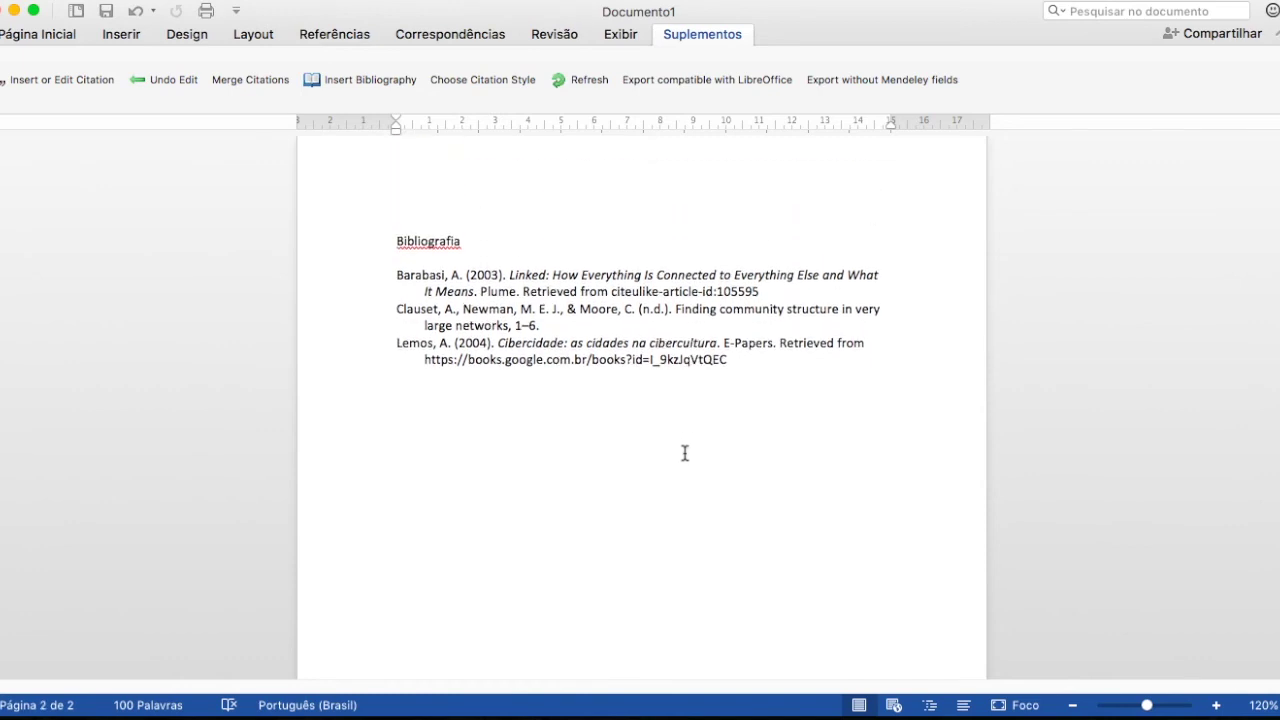